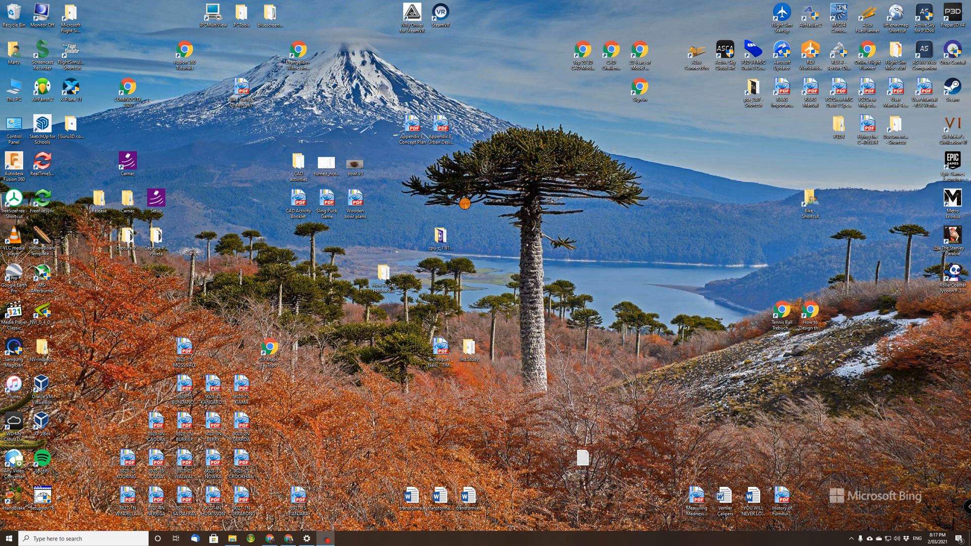
Launch Bridge Designer 2015 (2nd Edition) and dismiss the design tip of the day.
key("super")
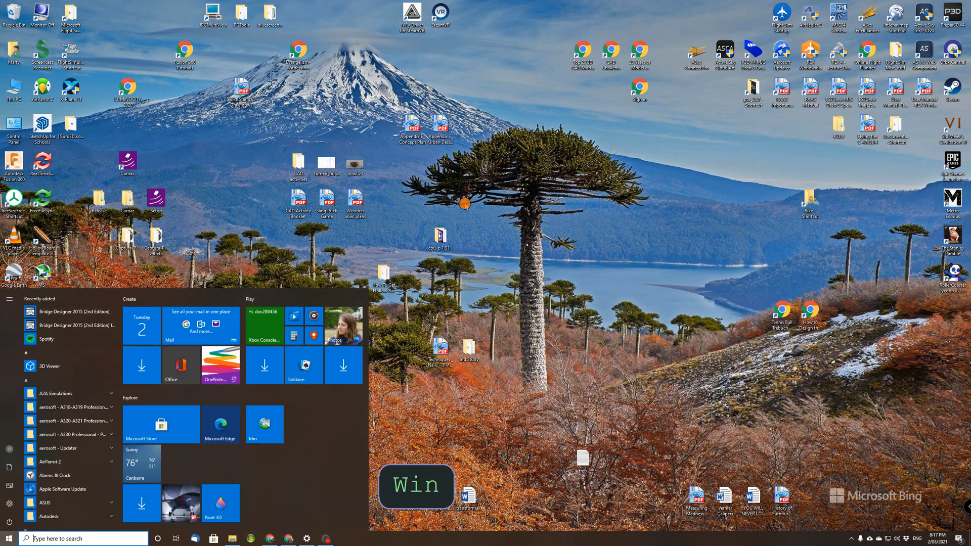
type("br")
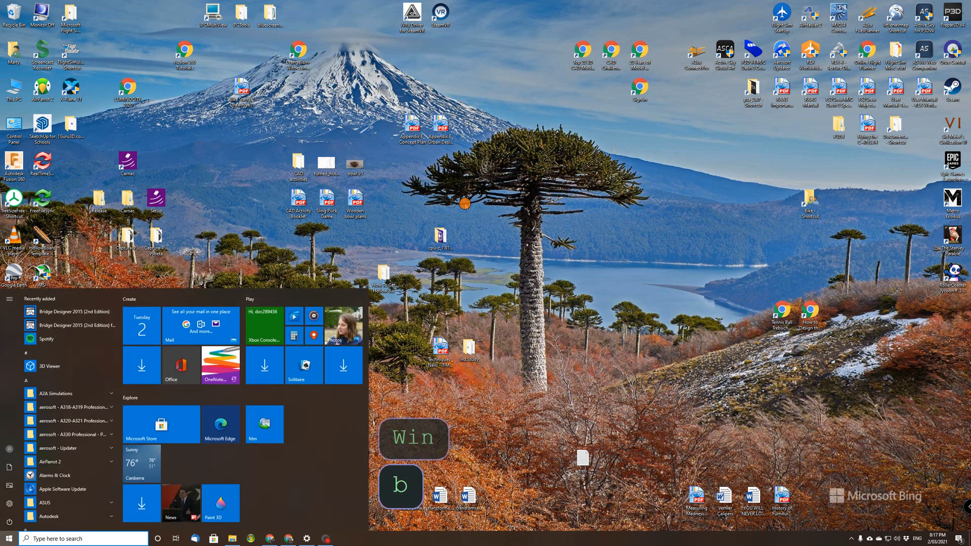
type("idge")
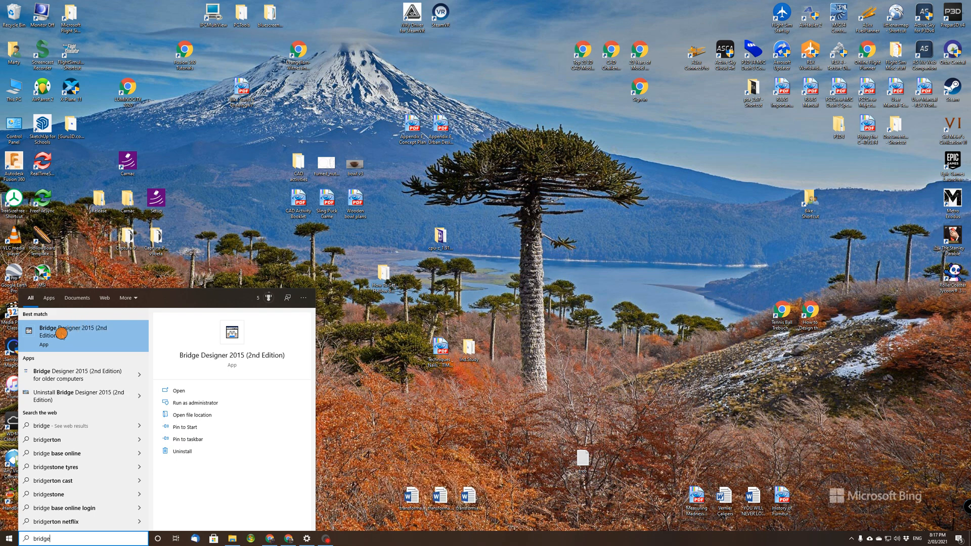
left_click(69, 336)
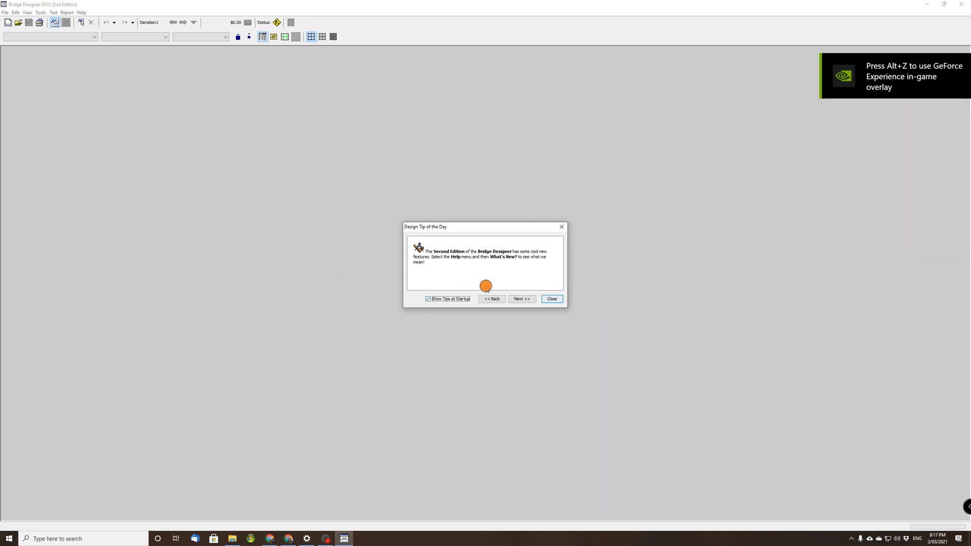
left_click(553, 299)
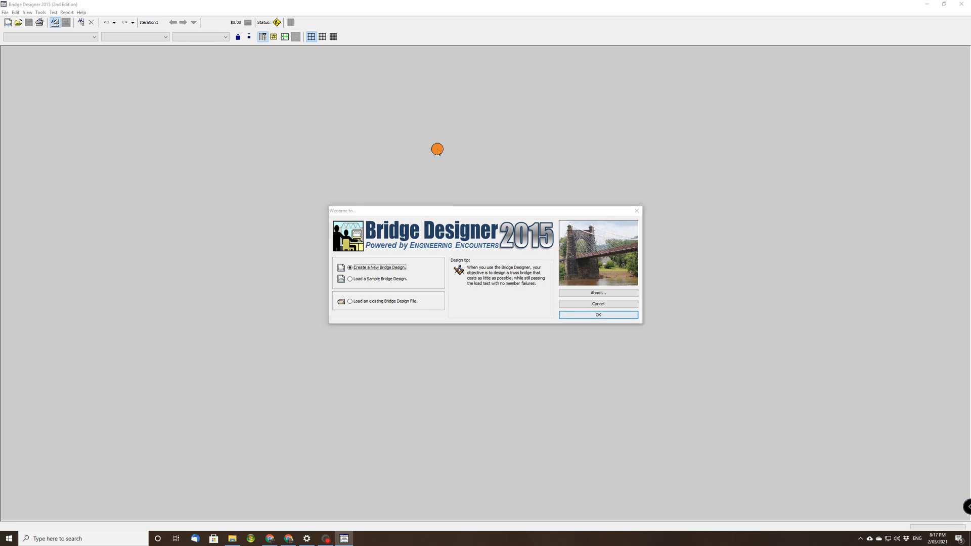
Create a new bridge design and proceed through the design requirement and local contest pages without entering a contest code.
left_click(437, 149)
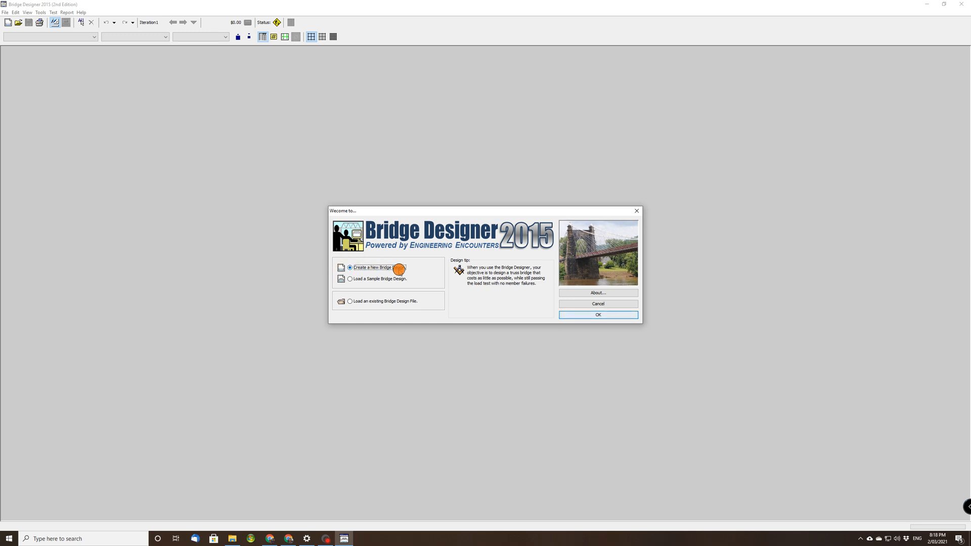
left_click(582, 318)
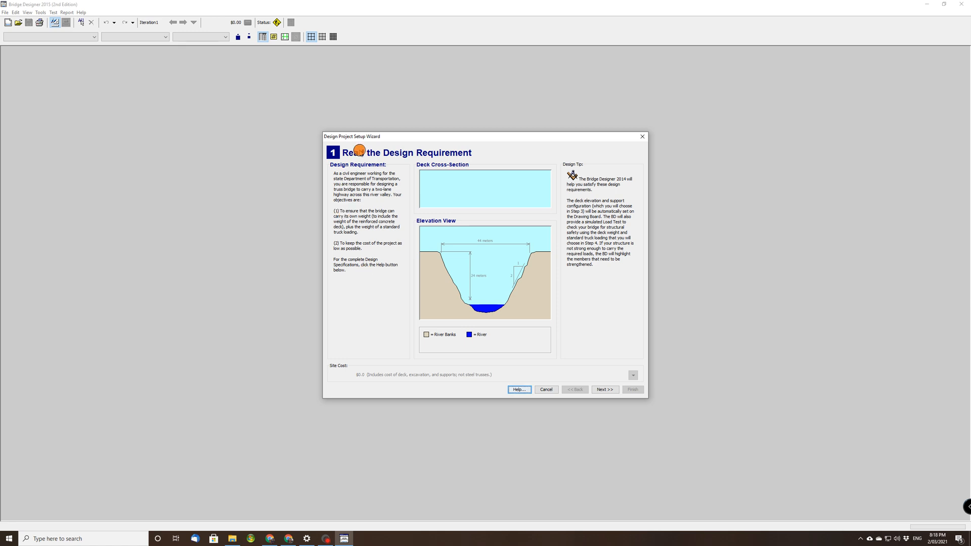
left_click(600, 390)
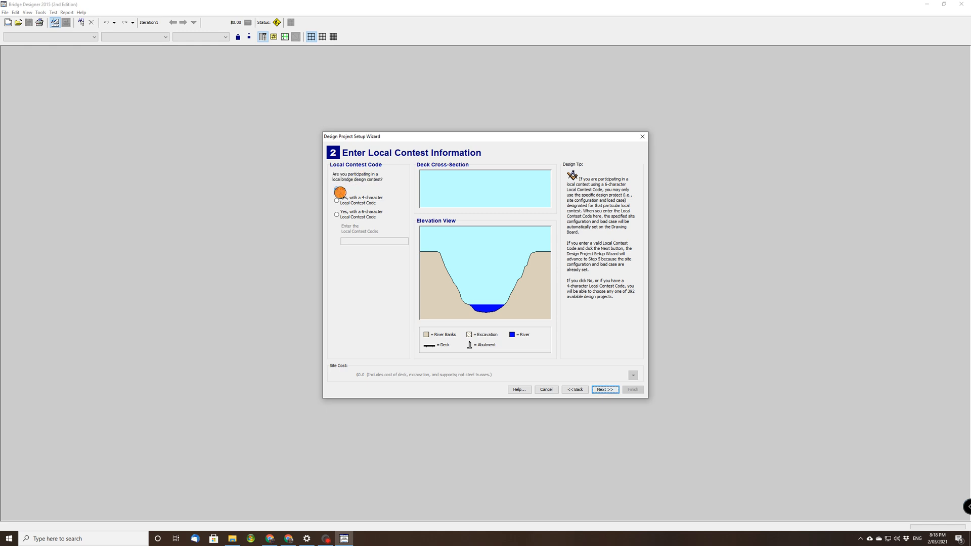
left_click(602, 390)
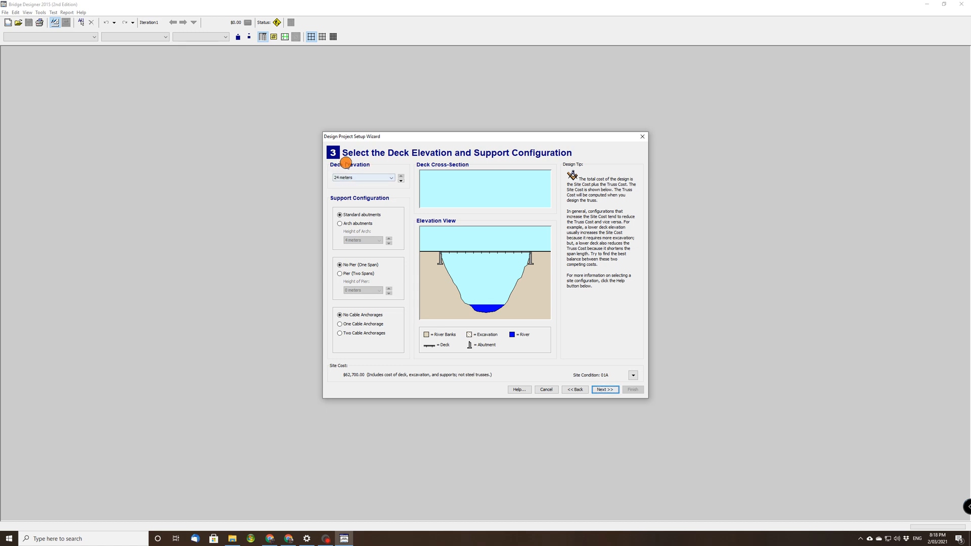
Compare several deck elevations for the new bridge and set the deck elevation to 12 meters.
left_click(401, 182)
left_click(401, 181)
left_click(400, 181)
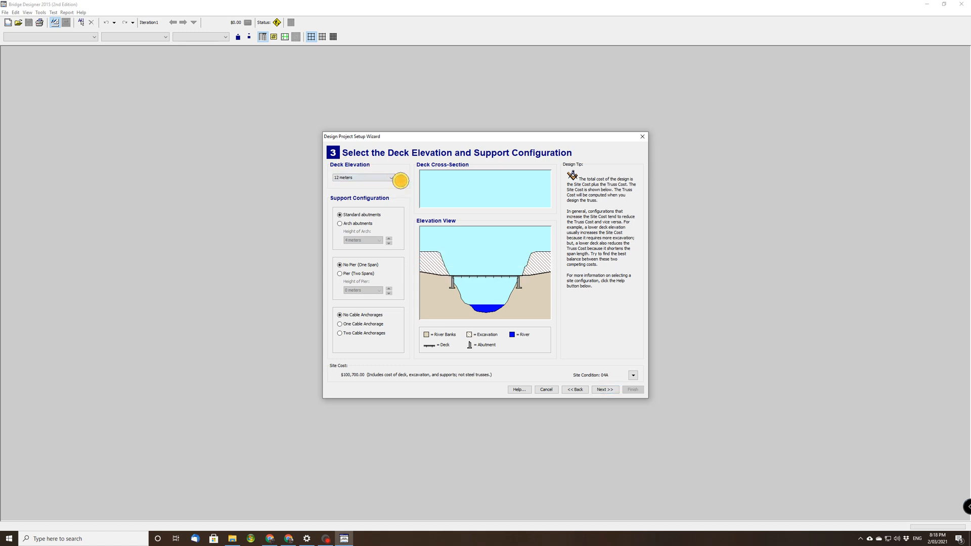
left_click(401, 181)
left_click(401, 181)
left_click(401, 182)
left_click(401, 175)
left_click(401, 175)
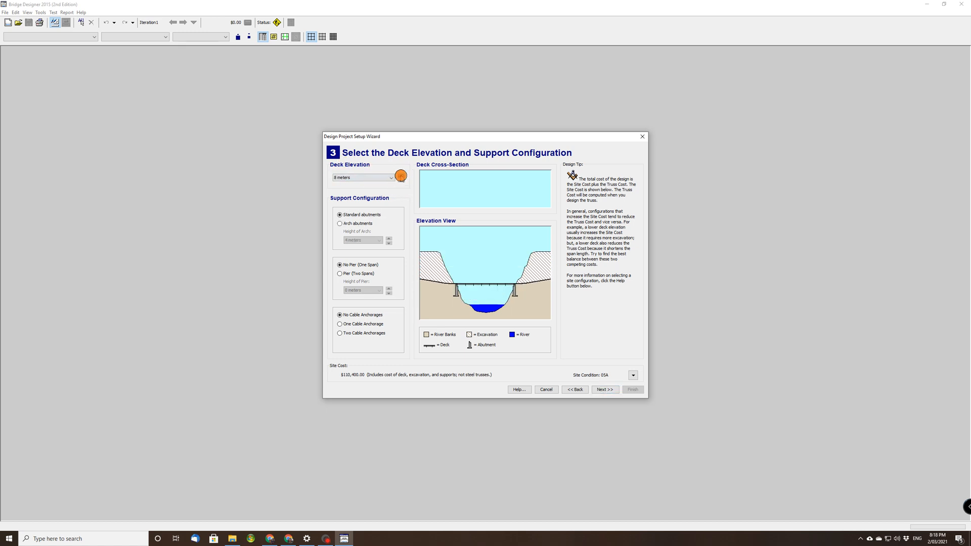
left_click(400, 175)
left_click(401, 181)
left_click(400, 175)
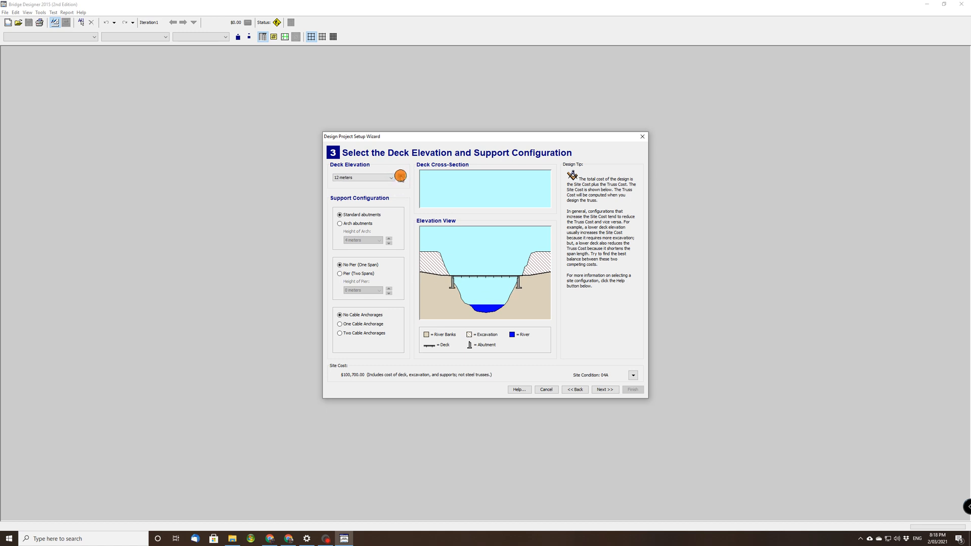
left_click(400, 175)
left_click(401, 175)
left_click(400, 181)
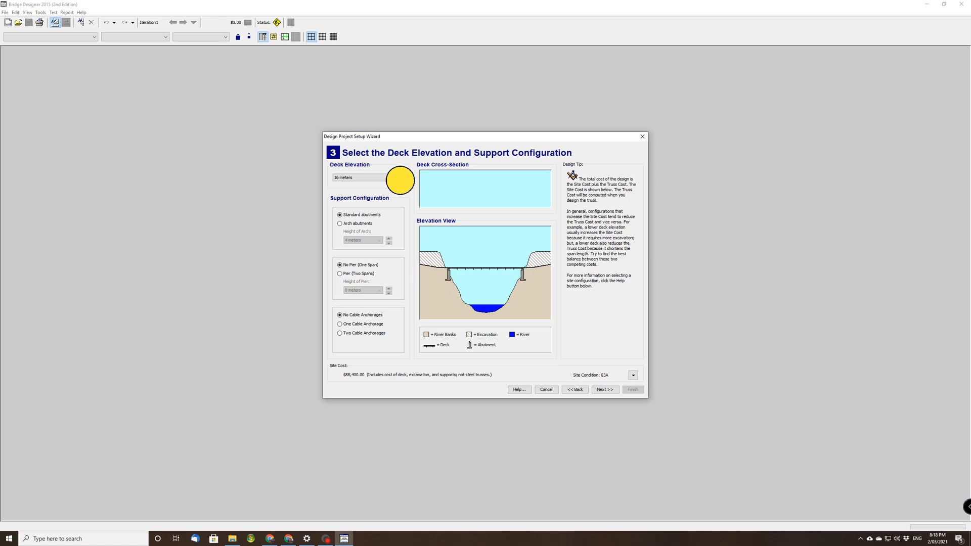
left_click(401, 180)
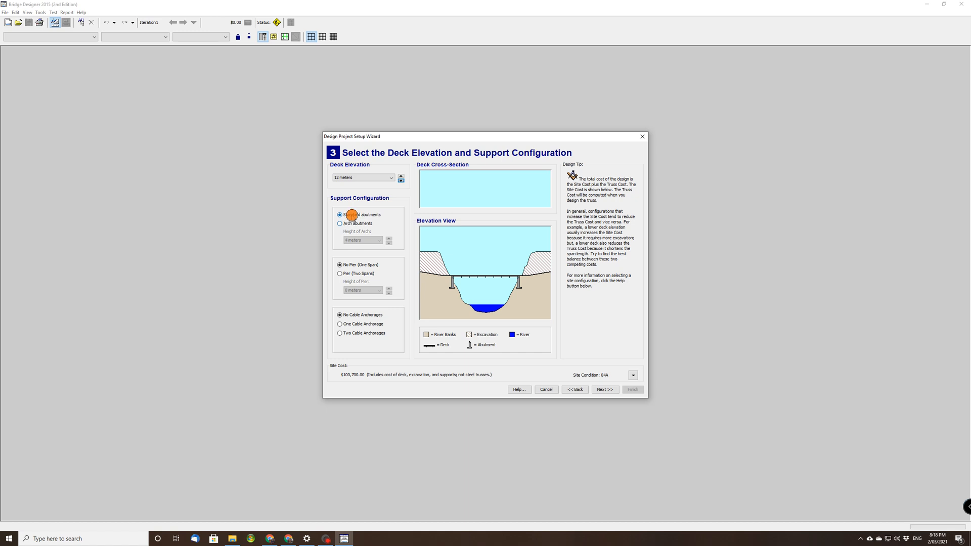
Try arch abutments with an arch height of 12 meters and return to standard abutments.
left_click(348, 223)
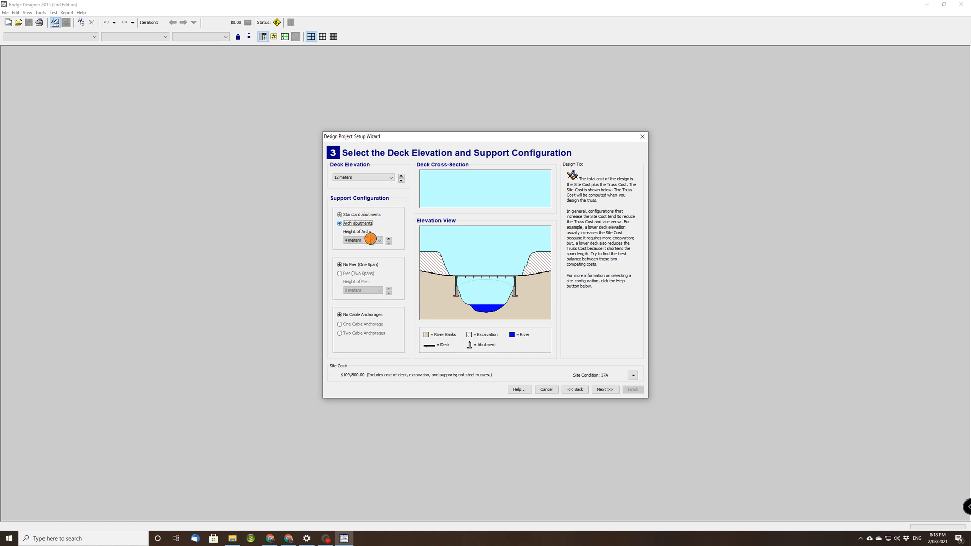
left_click(389, 243)
left_click(389, 243)
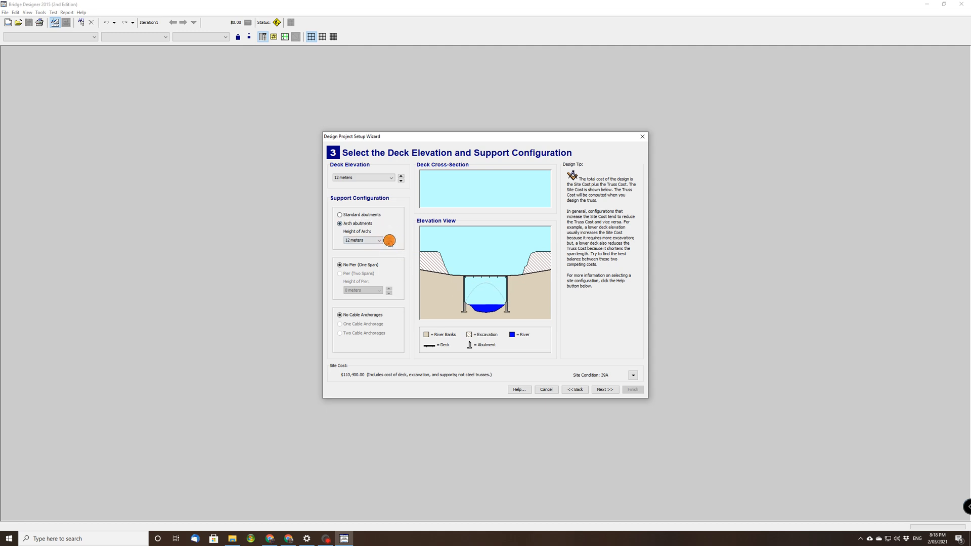
left_click(389, 243)
left_click(349, 215)
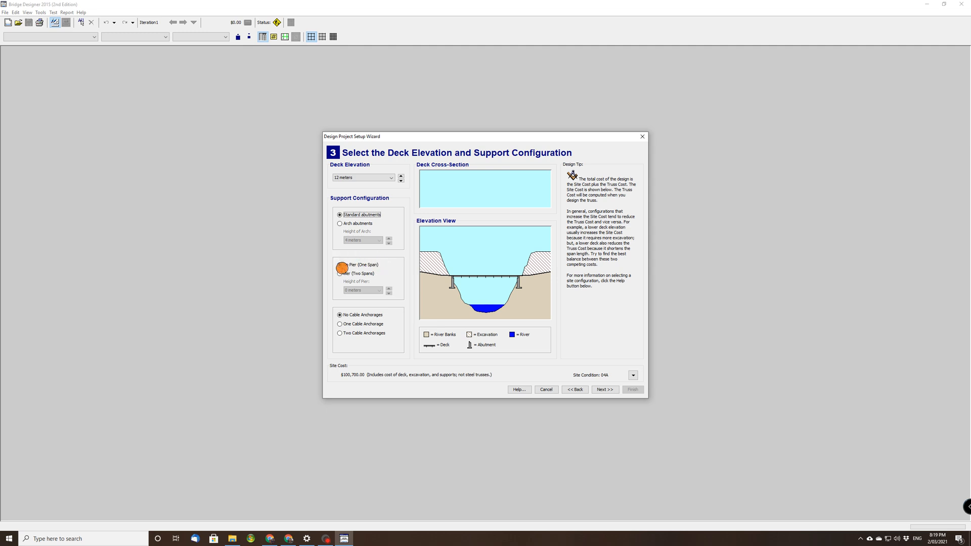
Try a two-span pier and one or two cable anchorages, restoring the one-span design without pier or anchorages.
left_click(339, 273)
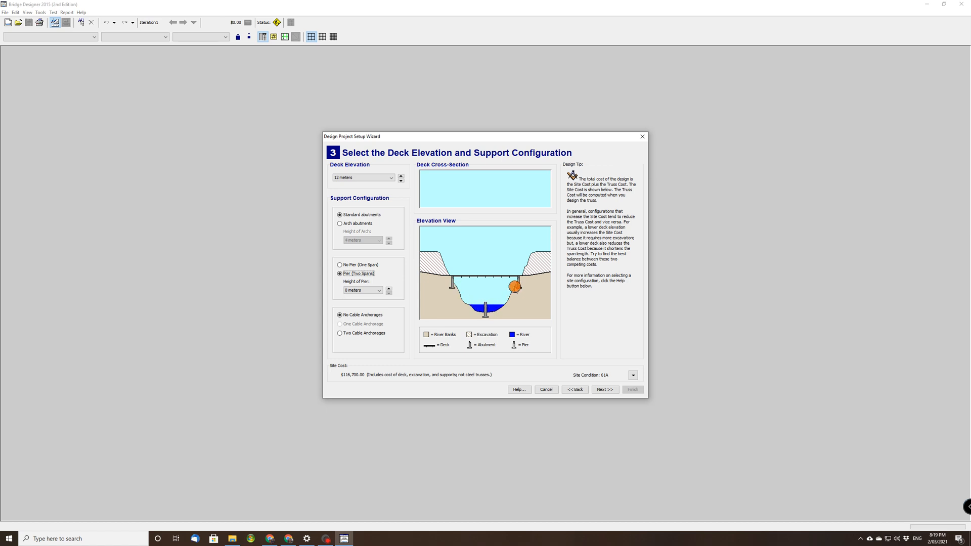
left_click(342, 264)
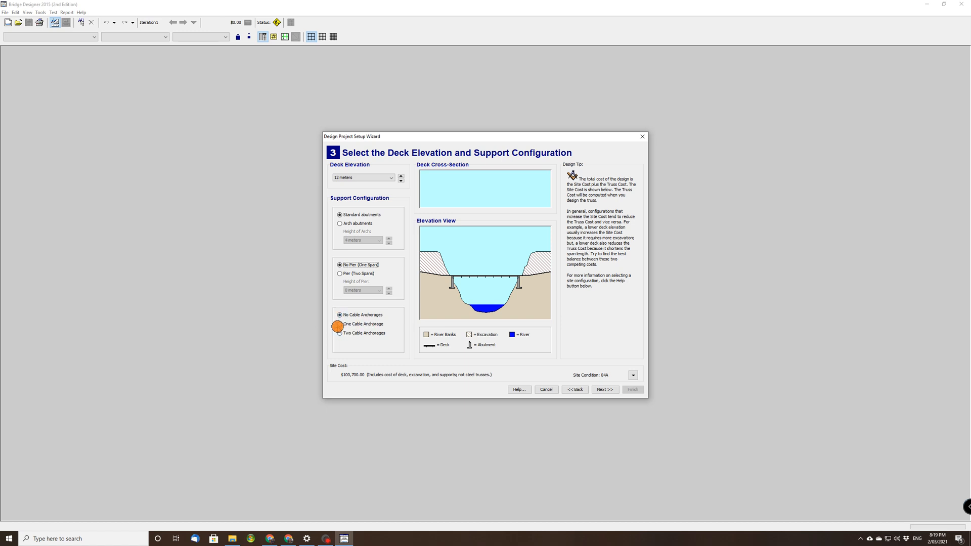
left_click(339, 324)
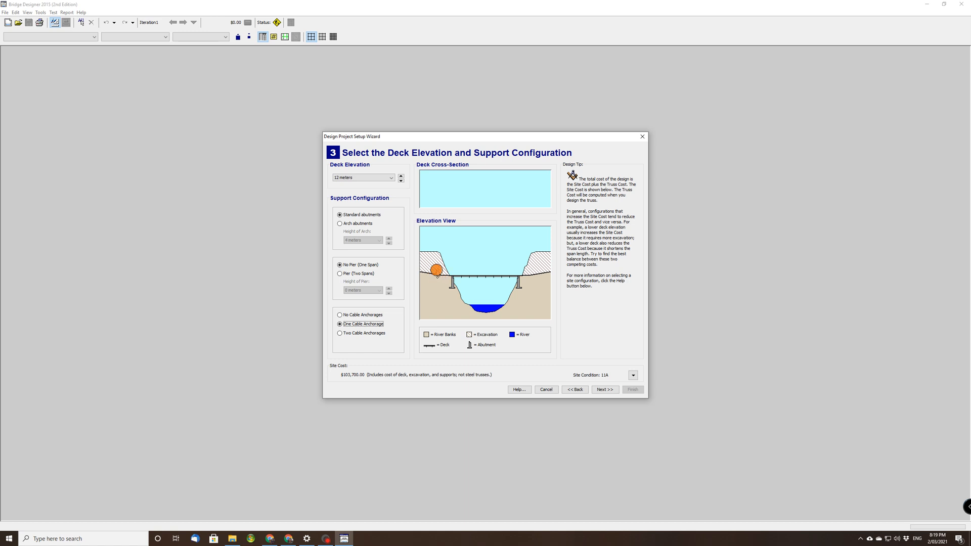
left_click(340, 333)
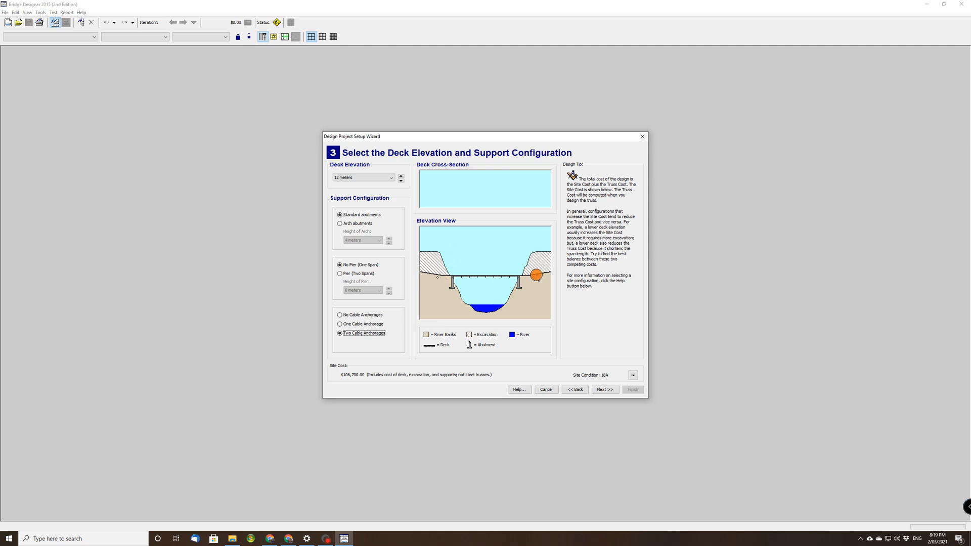
left_click(357, 314)
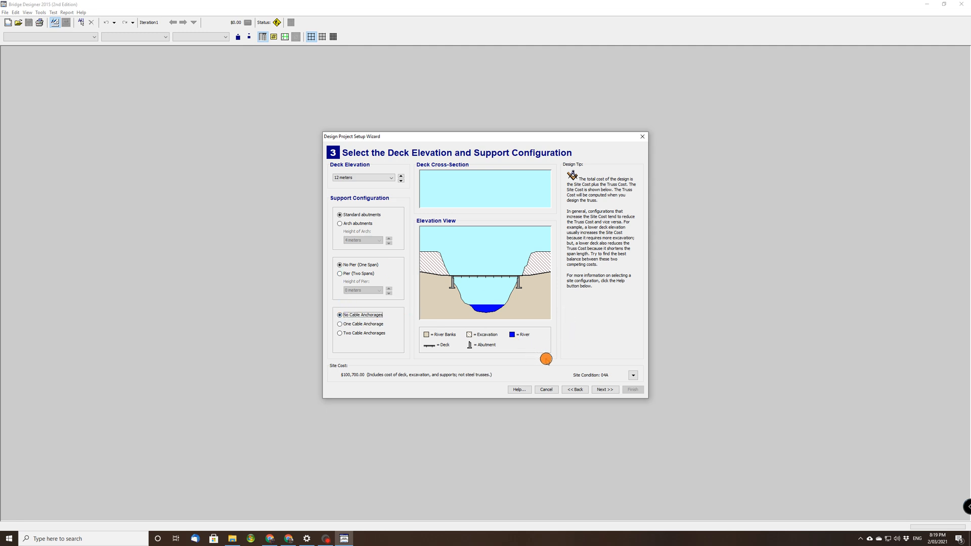
Accept the support configuration and choose medium-strength concrete (0.23 meters thick) as deck material after comparing it with high-strength concrete.
left_click(599, 389)
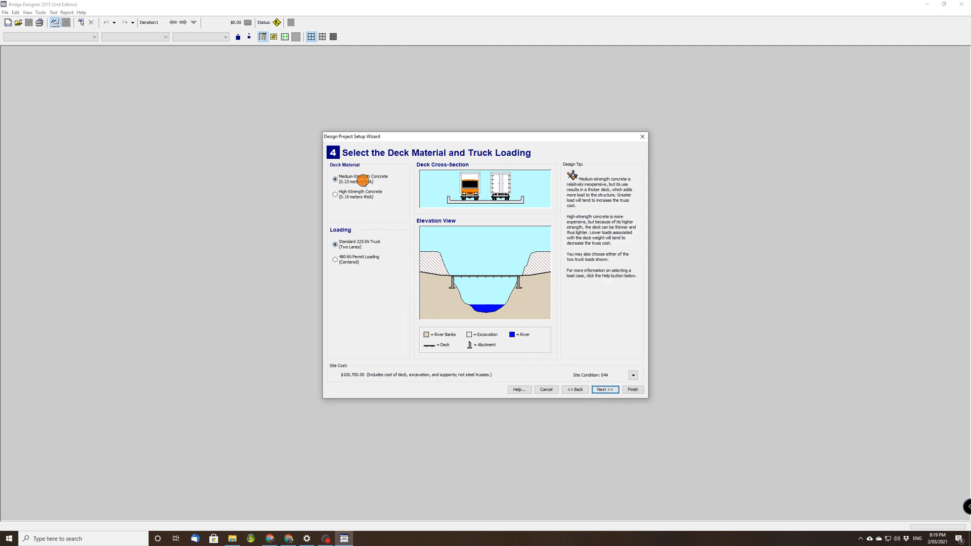
left_click(344, 194)
left_click(347, 181)
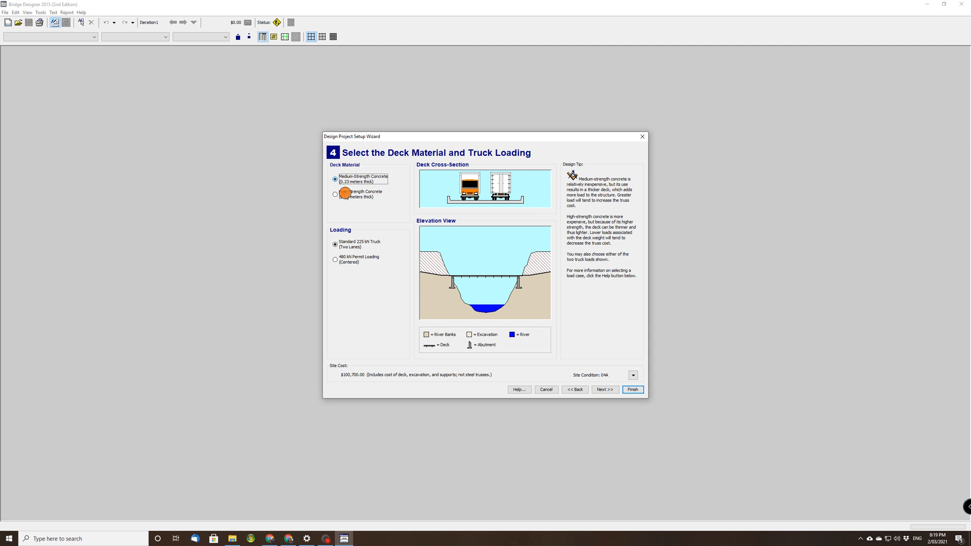
left_click(344, 194)
left_click(344, 178)
left_click(346, 192)
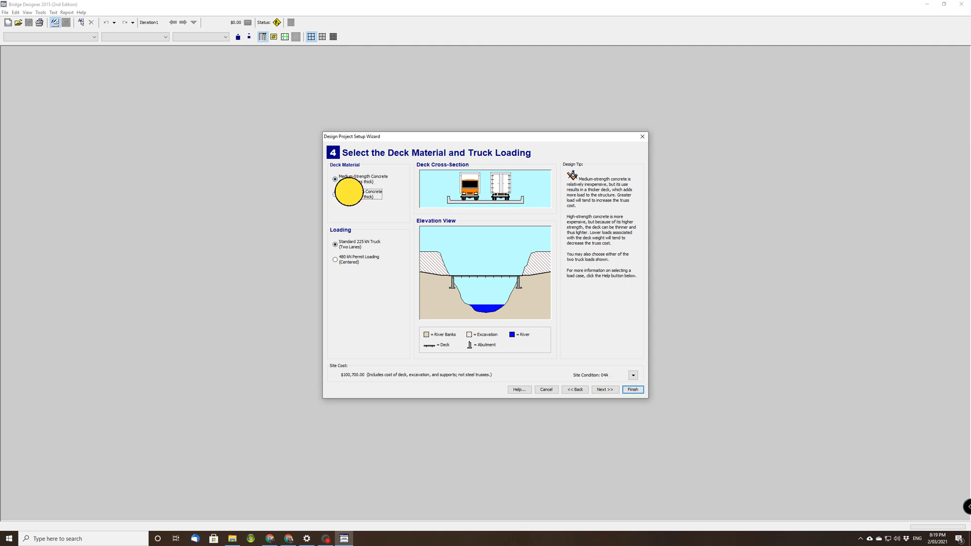
left_click(350, 178)
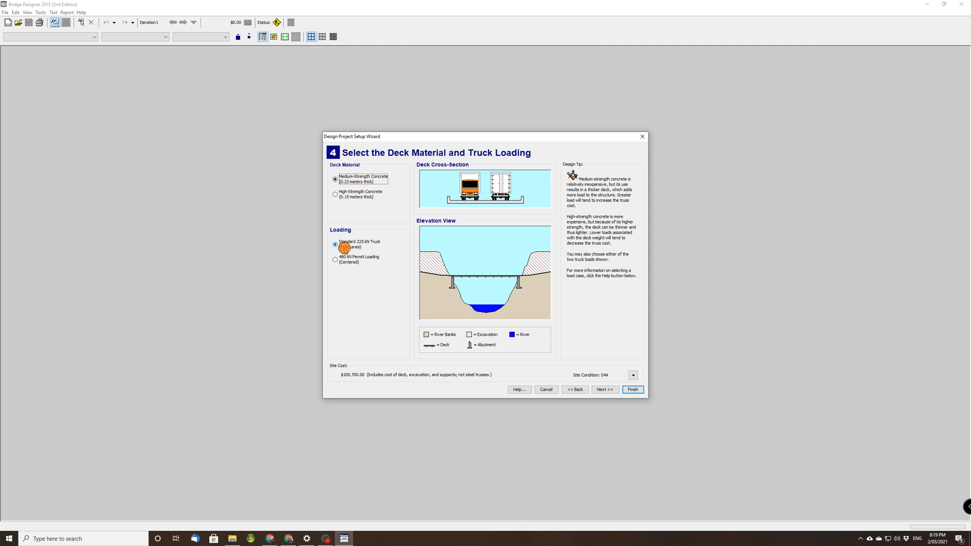
Choose the standard 225 kN two-lane truck loading after comparing it with the 480 kN permit loading, and accept the load settings.
left_click(341, 258)
left_click(347, 243)
left_click(346, 260)
left_click(345, 244)
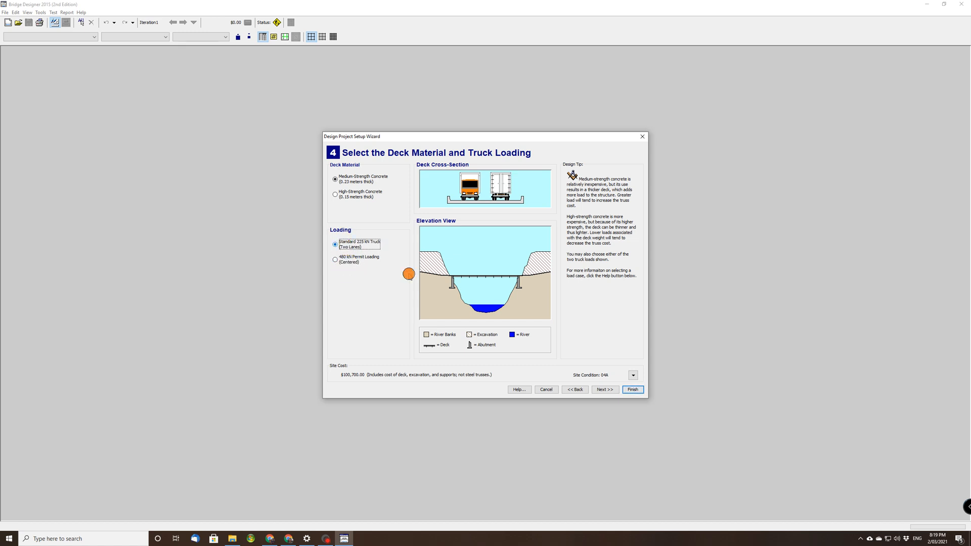
left_click(604, 390)
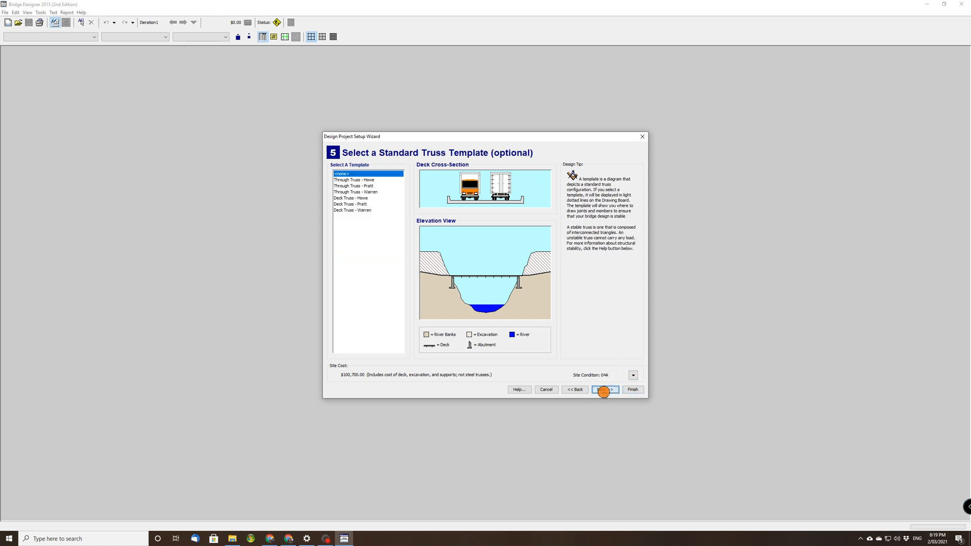
Preview the through and deck truss templates, select no template, and continue to the title block.
left_click(352, 188)
left_click(350, 199)
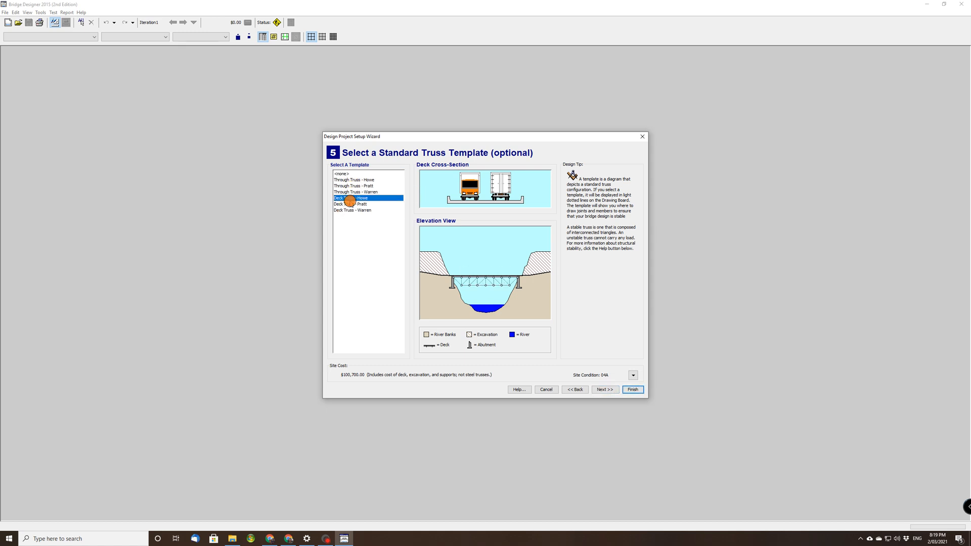
left_click(354, 184)
left_click(354, 180)
left_click(349, 198)
left_click(344, 210)
left_click(342, 174)
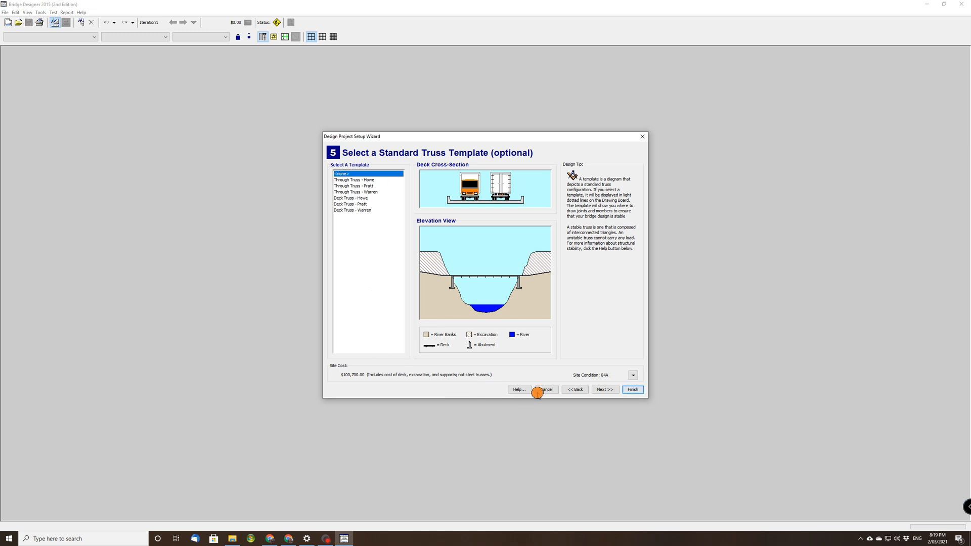
left_click(601, 389)
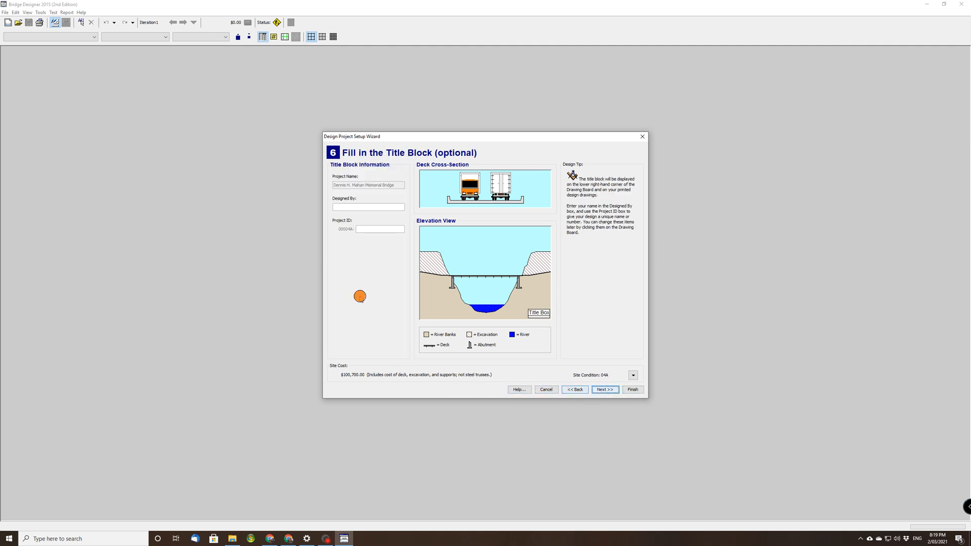
Fill in the title block with the designer's name and project ID 7A, and finish the project setup.
type("M")
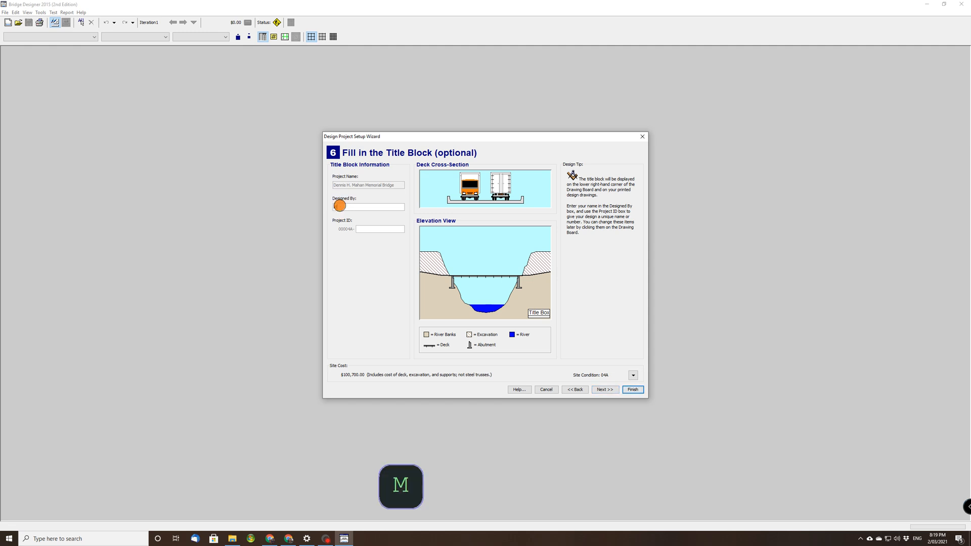
type("r La")
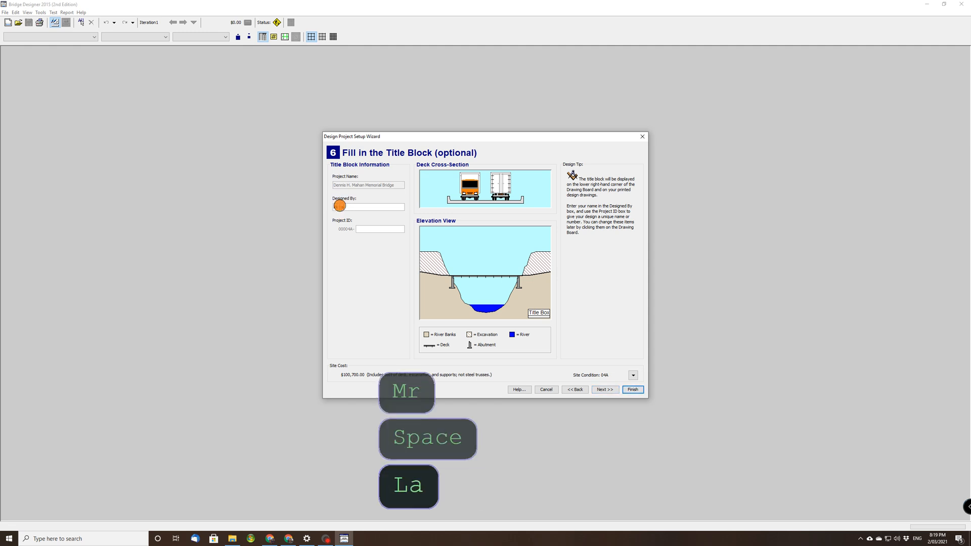
type("we")
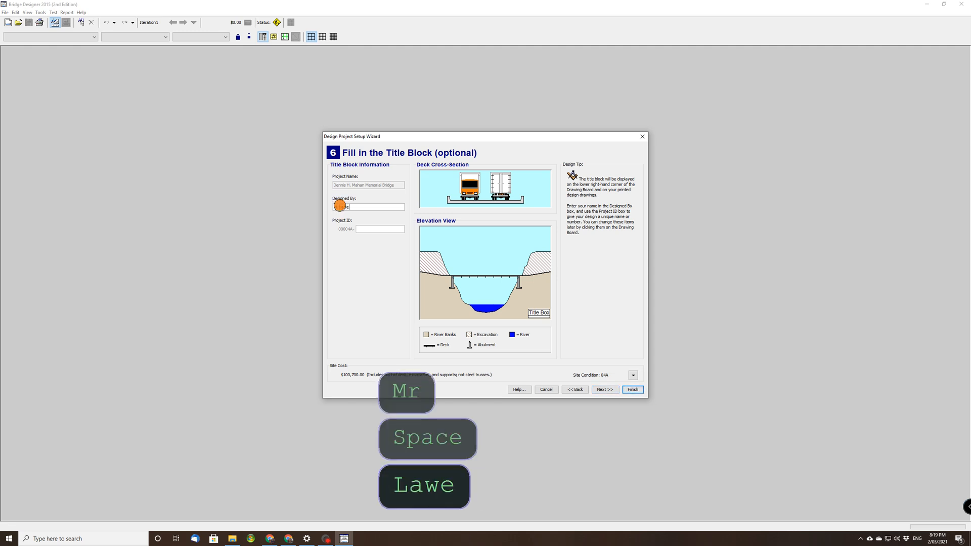
type("nce")
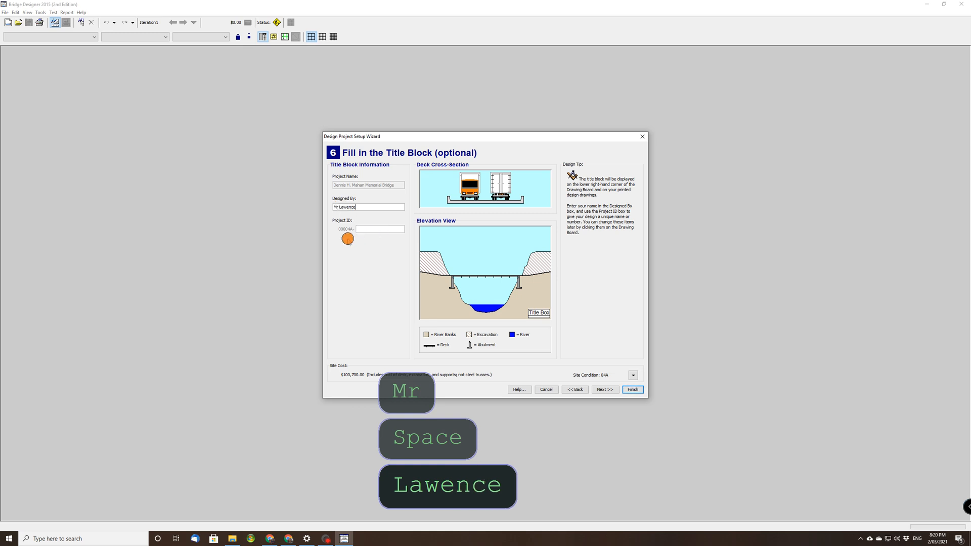
left_click(362, 227)
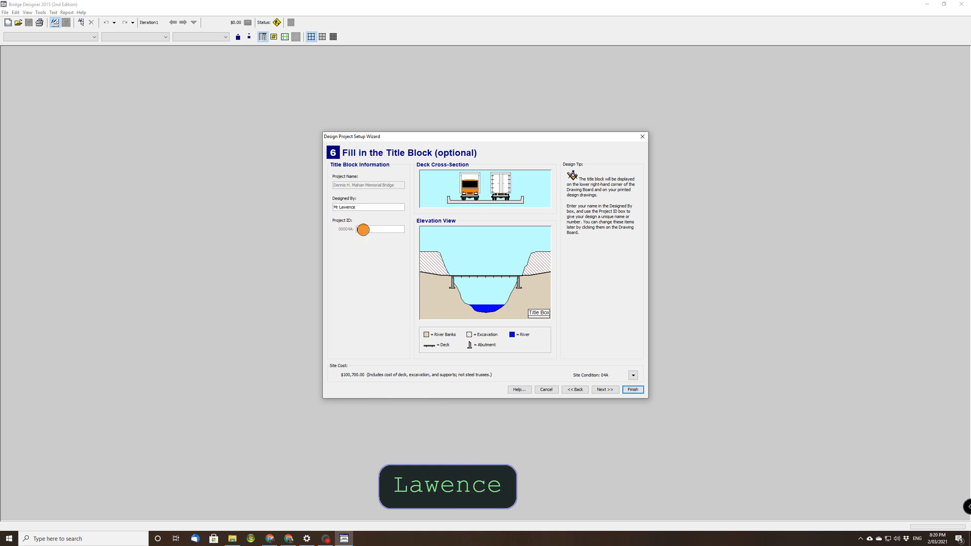
type("7A")
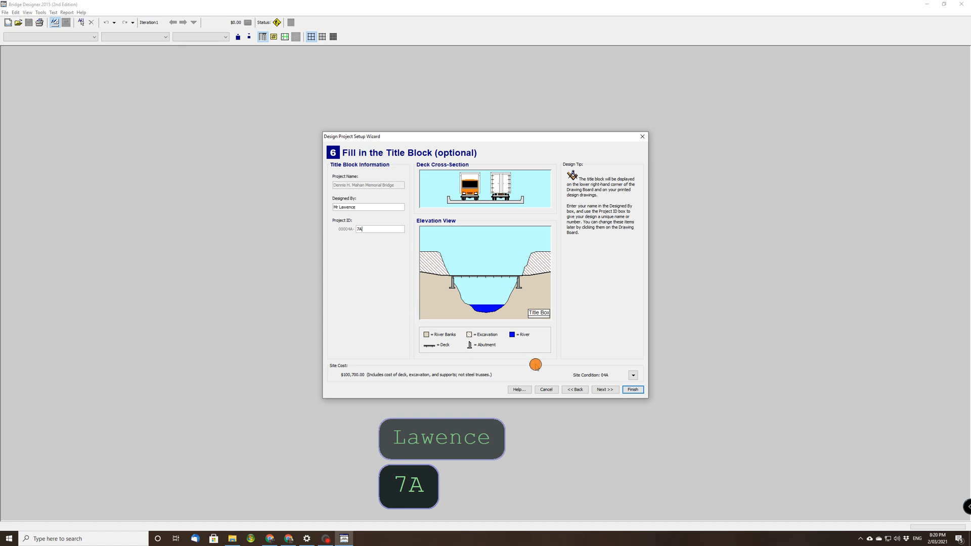
left_click(609, 390)
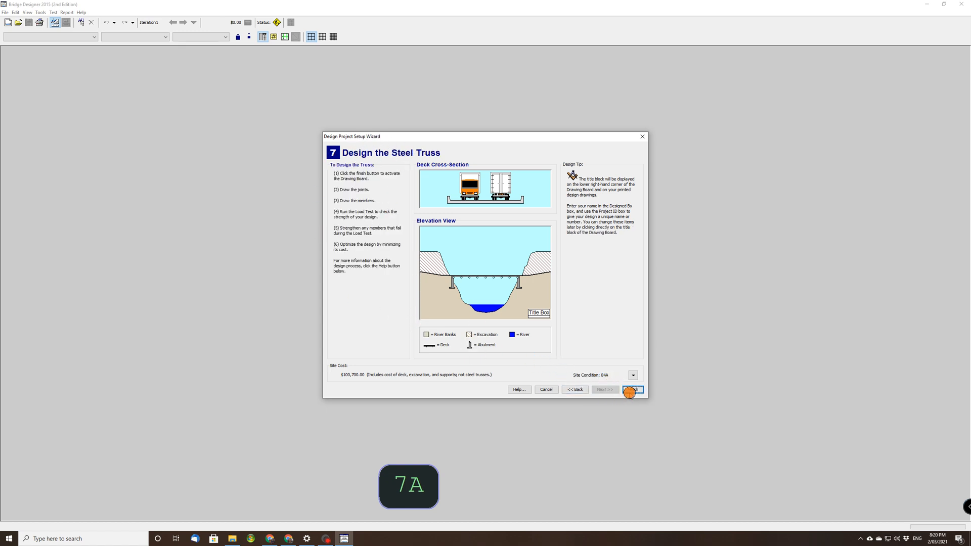
left_click(632, 390)
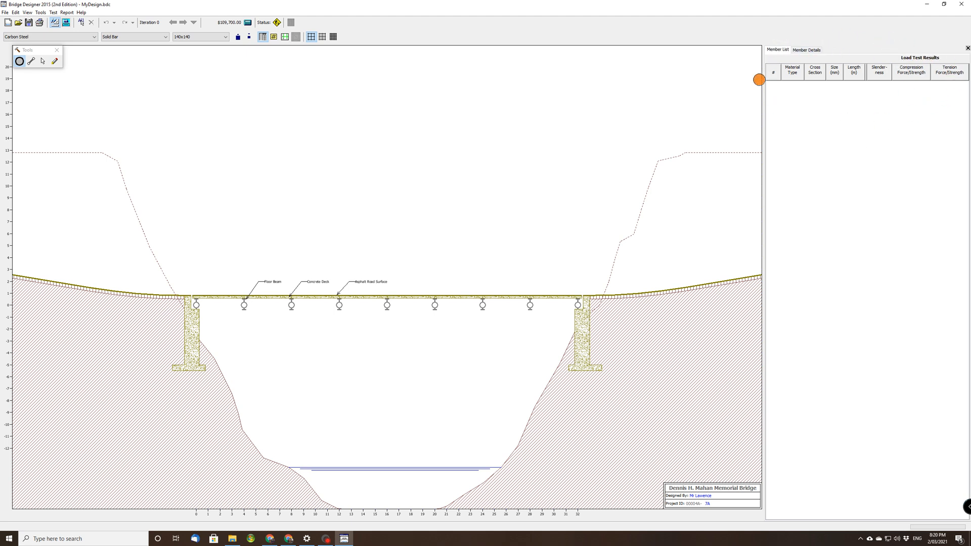
Hide the member list and place upper joints 4 m high at 4, 8, 24 and 28 m, plus a 6 m high peak joint at 16 m.
left_click(967, 48)
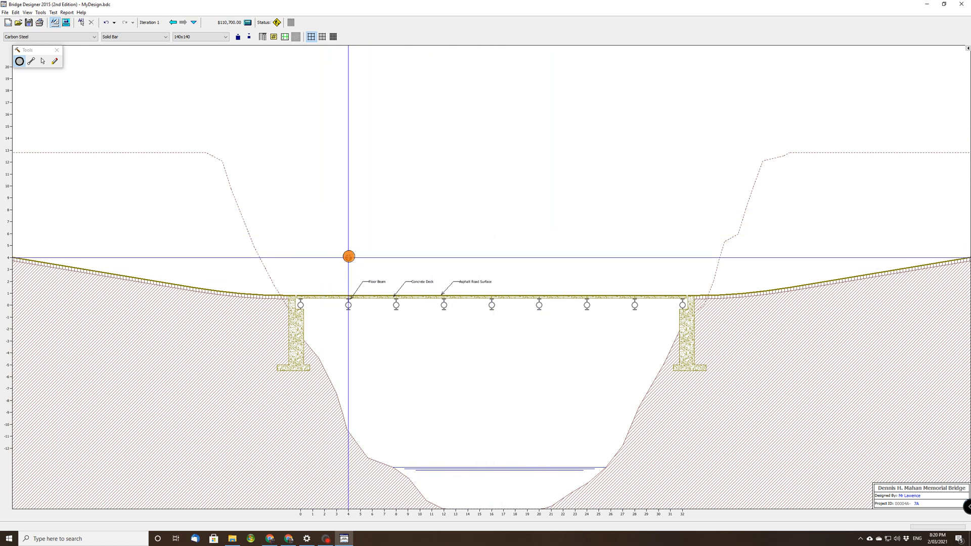
left_click(349, 258)
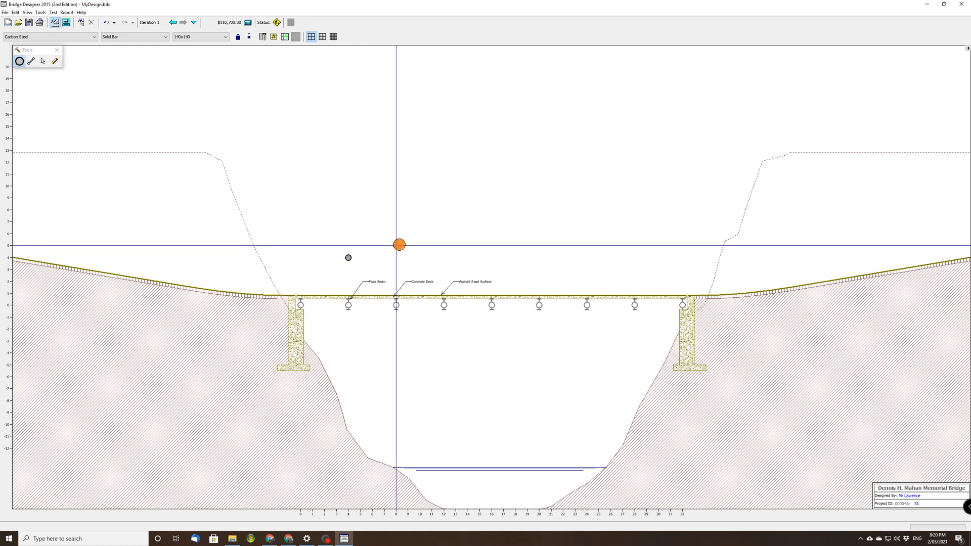
left_click(396, 258)
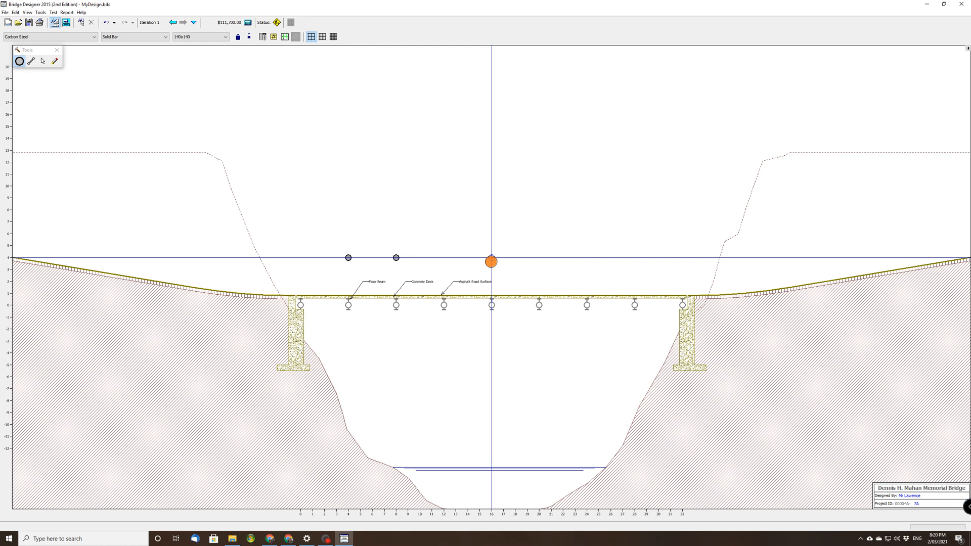
left_click(491, 234)
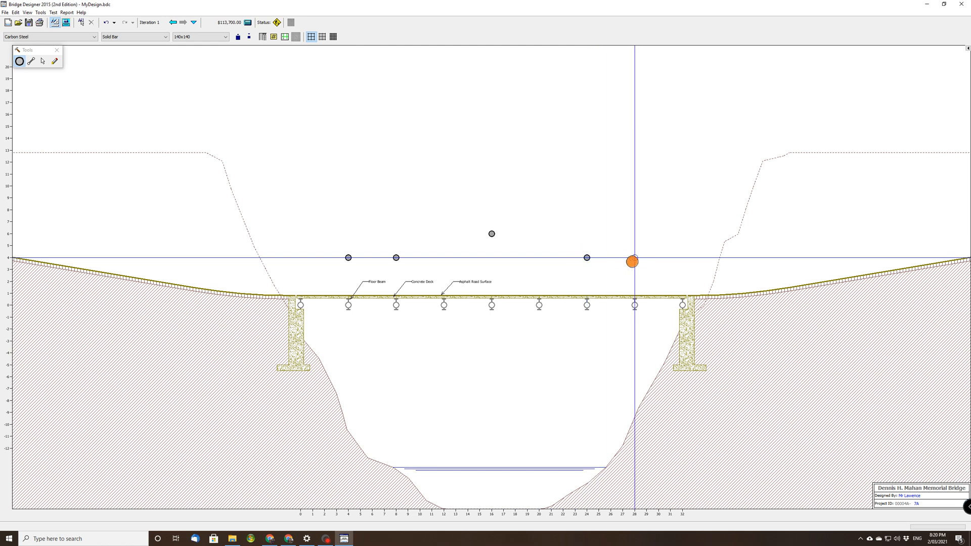
left_click(636, 258)
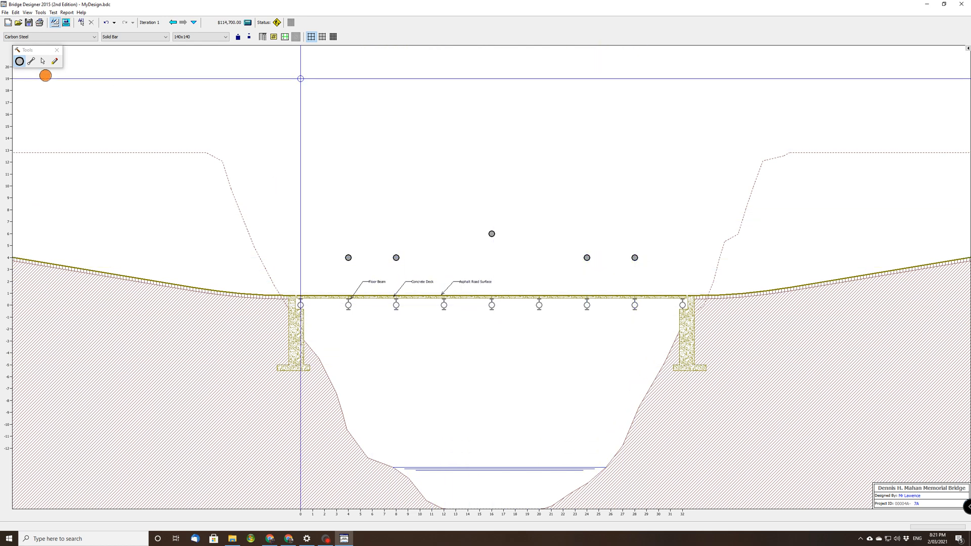
Draw 140x140 carbon steel solid bar members for the bottom chord, top chord, end and inner diagonals, and verticals at 8 and 24 m.
left_click(32, 62)
left_click_drag(300, 305, 635, 257)
left_click_drag(634, 258, 587, 258)
left_click_drag(587, 258, 396, 258)
left_click_drag(396, 258, 348, 257)
left_click_drag(348, 258, 300, 305)
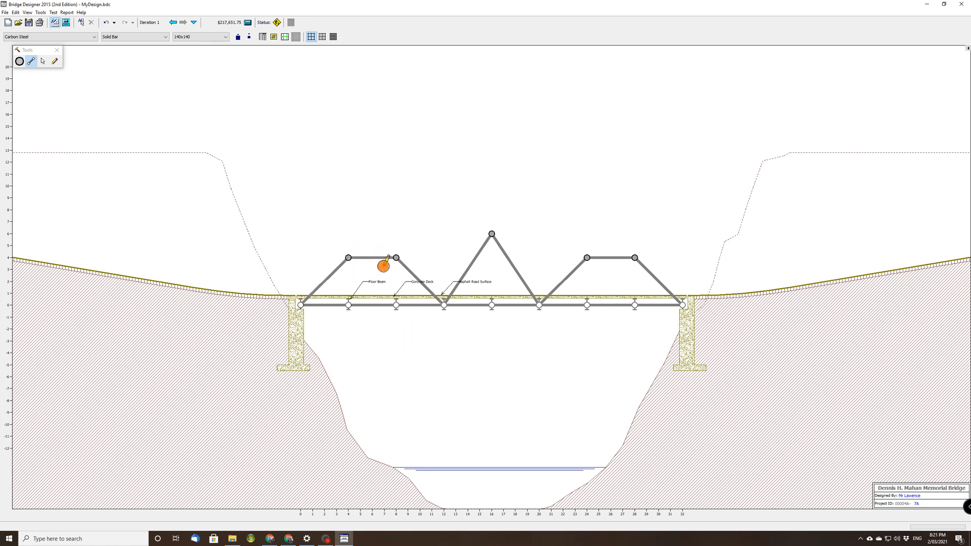
left_click_drag(395, 303, 492, 233)
left_click_drag(492, 234, 587, 305)
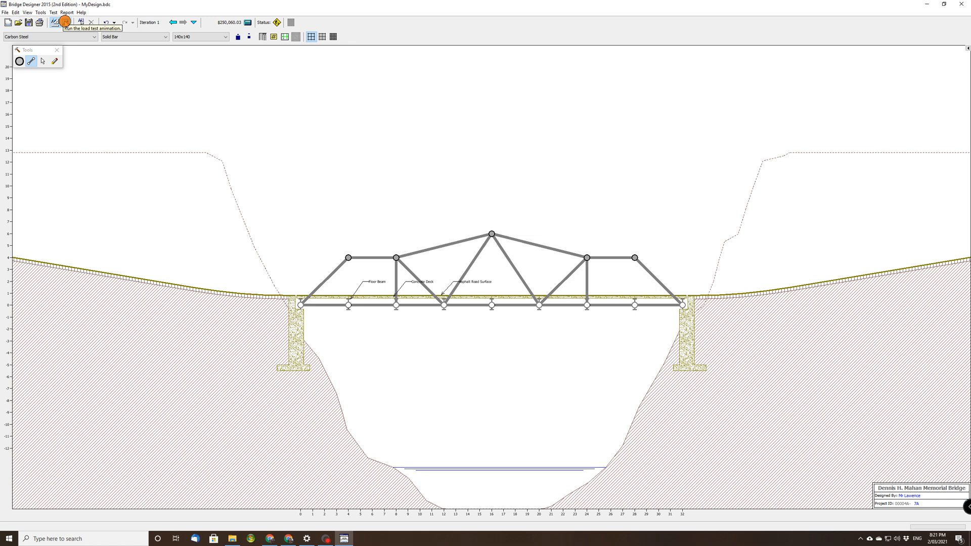
Run the load test, read through the first instability example, and return to the drawing board.
left_click(65, 21)
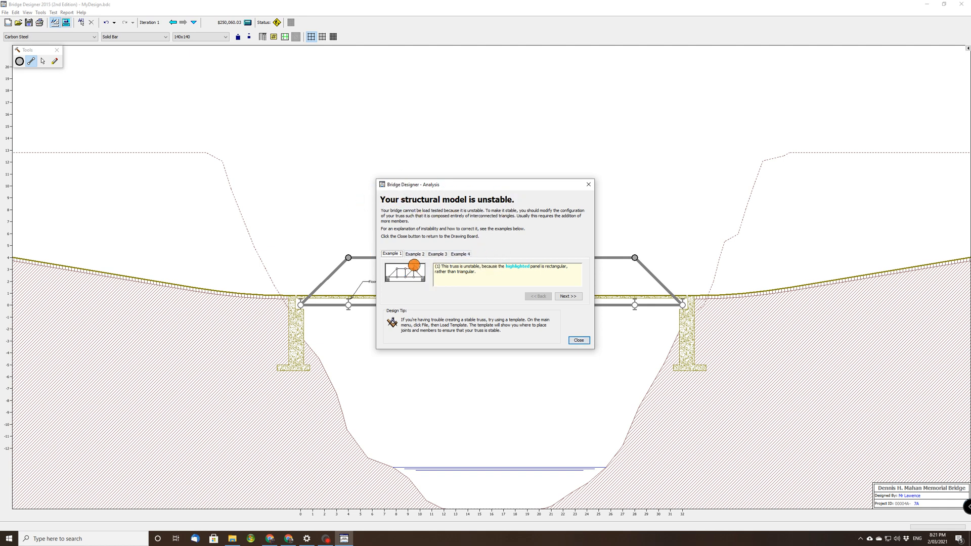
left_click(567, 297)
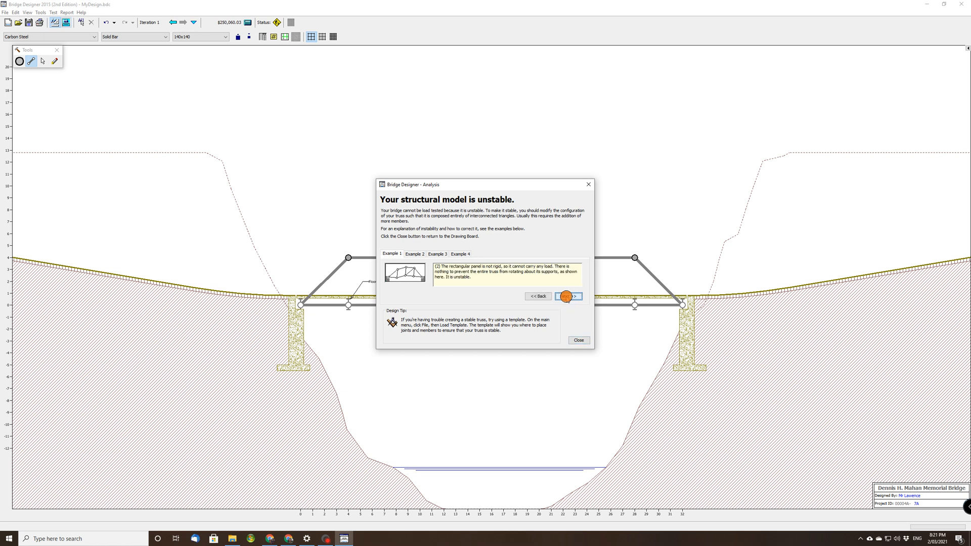
left_click(567, 296)
left_click(566, 297)
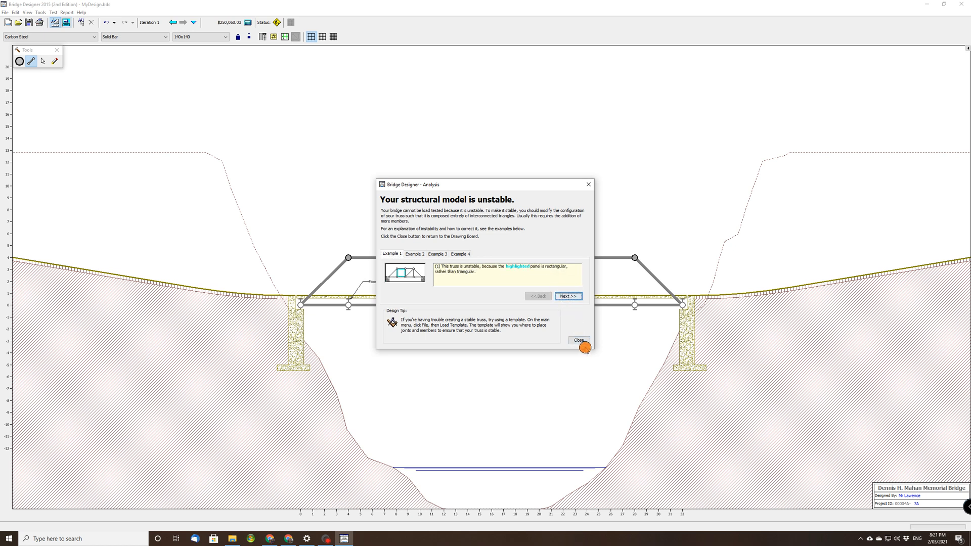
left_click(582, 342)
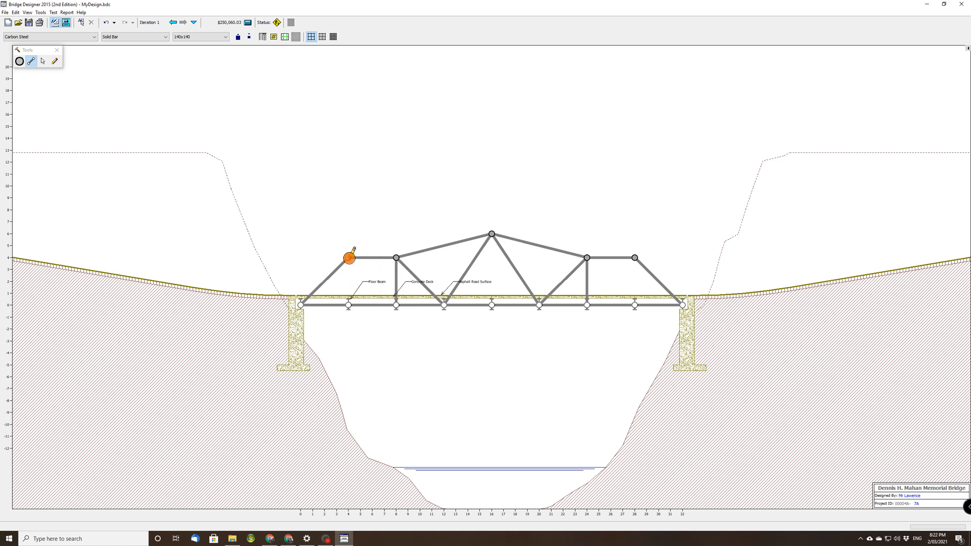
Add verticals at 4 and 28 m with diagonals from their bases to the adjacent inner upper joints, and rerun the load test.
left_click_drag(348, 257, 396, 257)
mouse_move(635, 258)
left_mouse_down()
mouse_move(636, 307)
mouse_move(586, 257)
left_mouse_up()
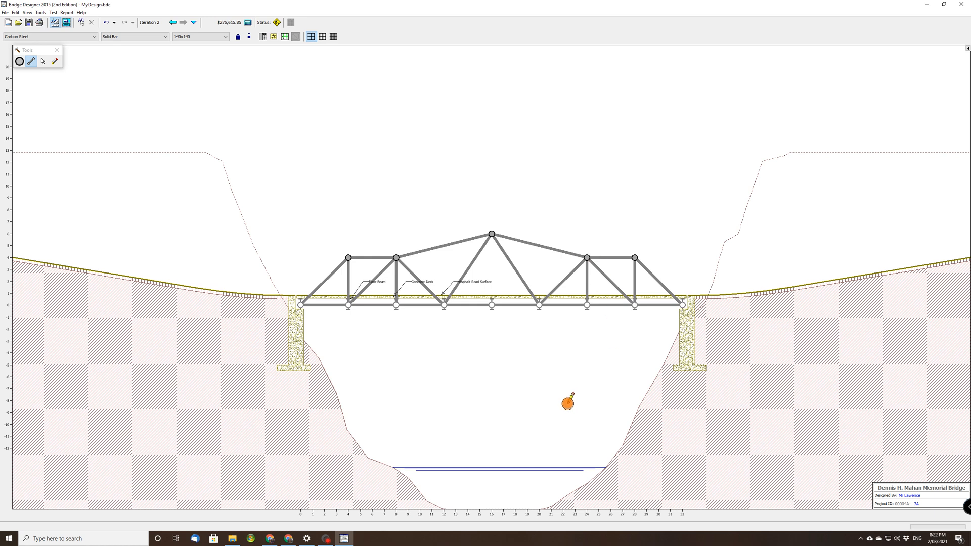
left_click(66, 22)
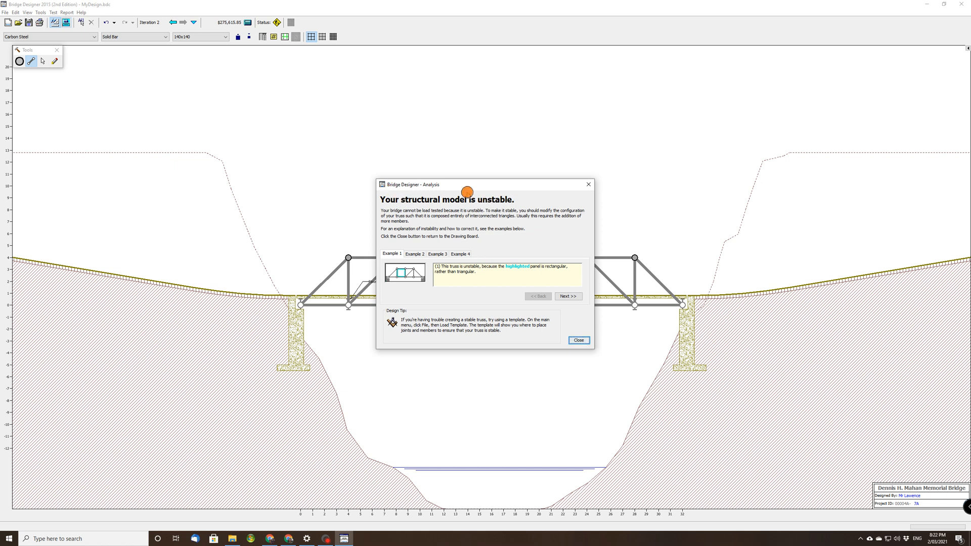
left_click(579, 340)
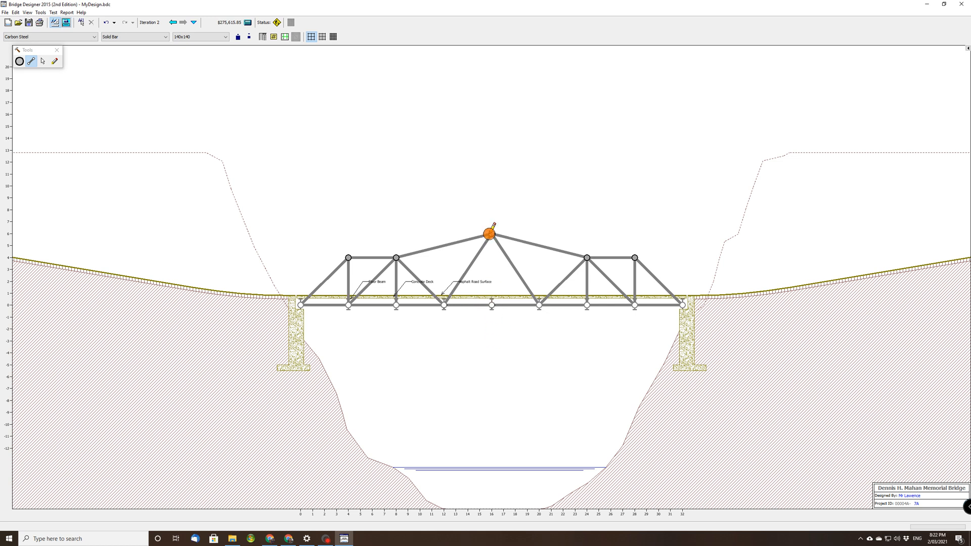
Add a central vertical from the peak joint to the deck at 16 m, run the load test animation, and return to the drawing board.
left_click_drag(489, 233, 492, 305)
left_click(65, 22)
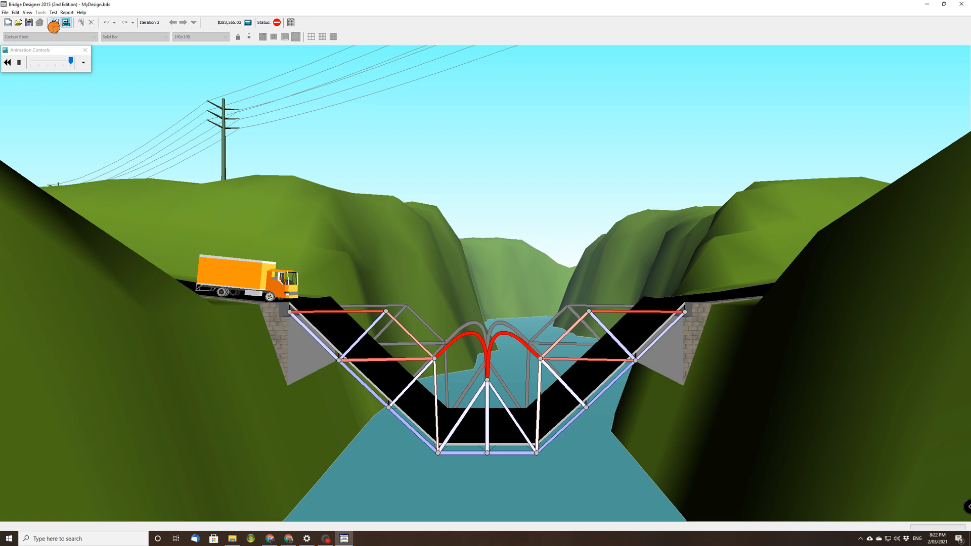
left_click(53, 23)
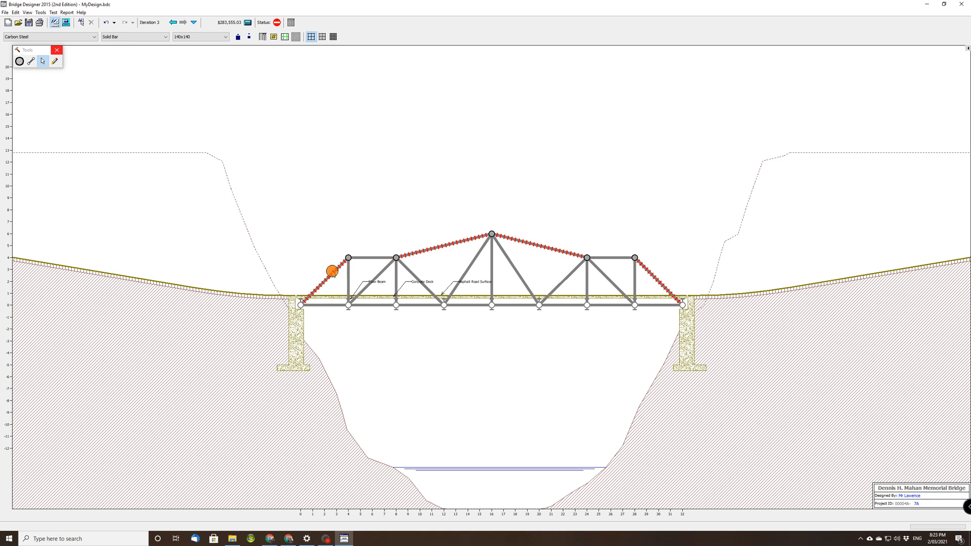
Try selecting the four red failed members together, and clear the selection.
left_click(333, 273)
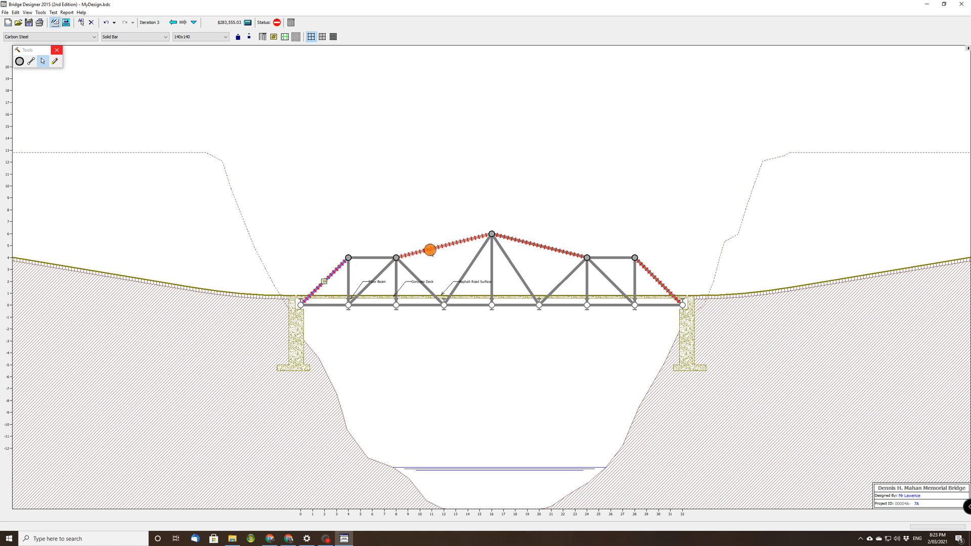
left_click(434, 249, "ctrl")
left_click(543, 246, "ctrl")
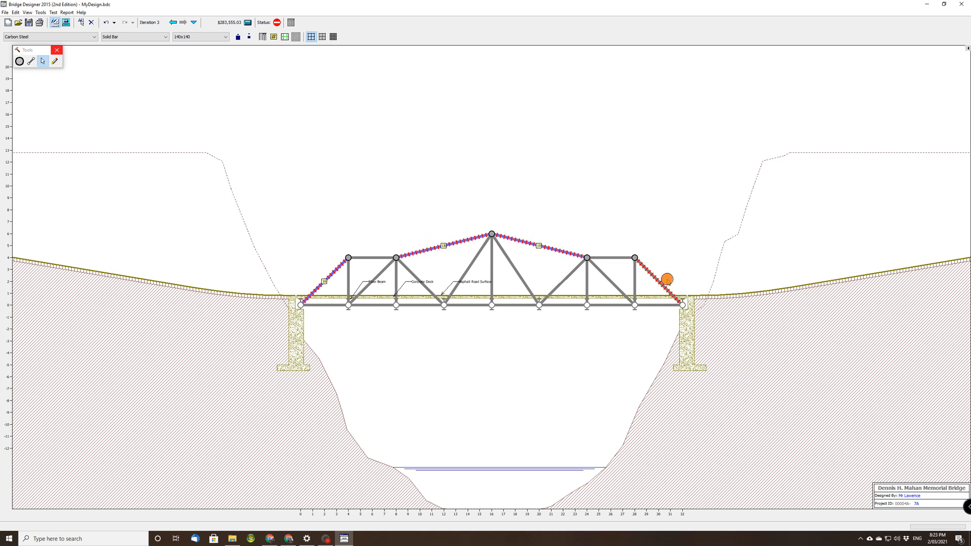
left_click(663, 286, "ctrl")
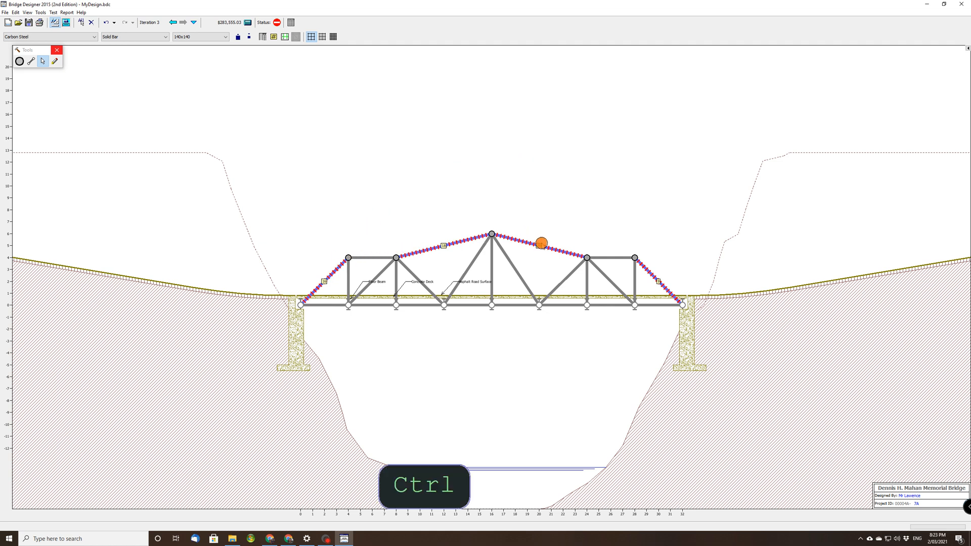
left_click(620, 258, "ctrl")
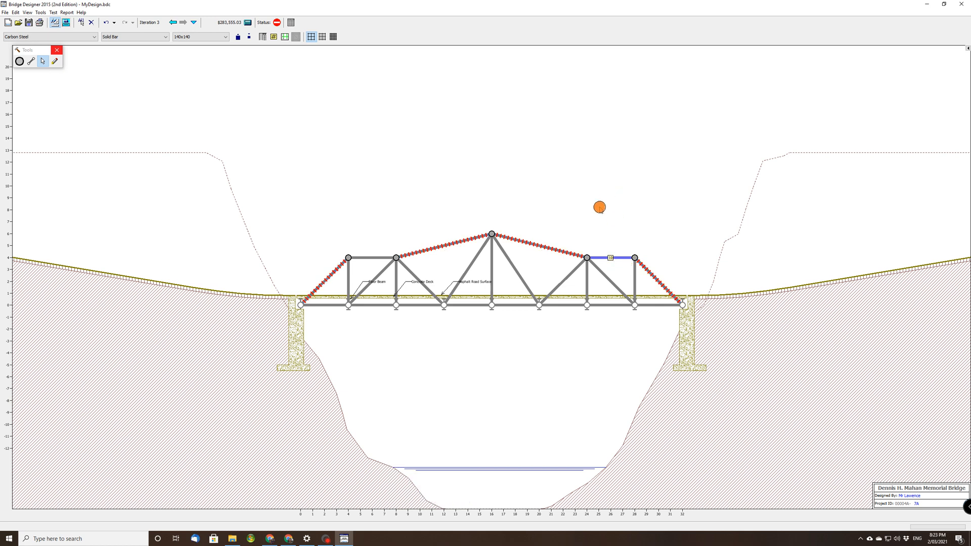
left_click(601, 206)
left_click(329, 277)
left_click(440, 245, "ctrl")
left_click(527, 242, "ctrl")
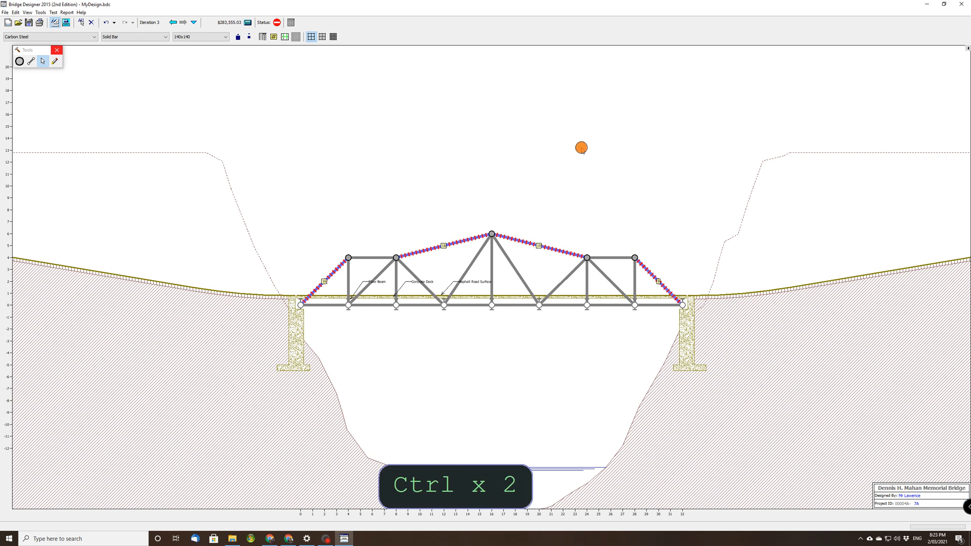
left_click(581, 147)
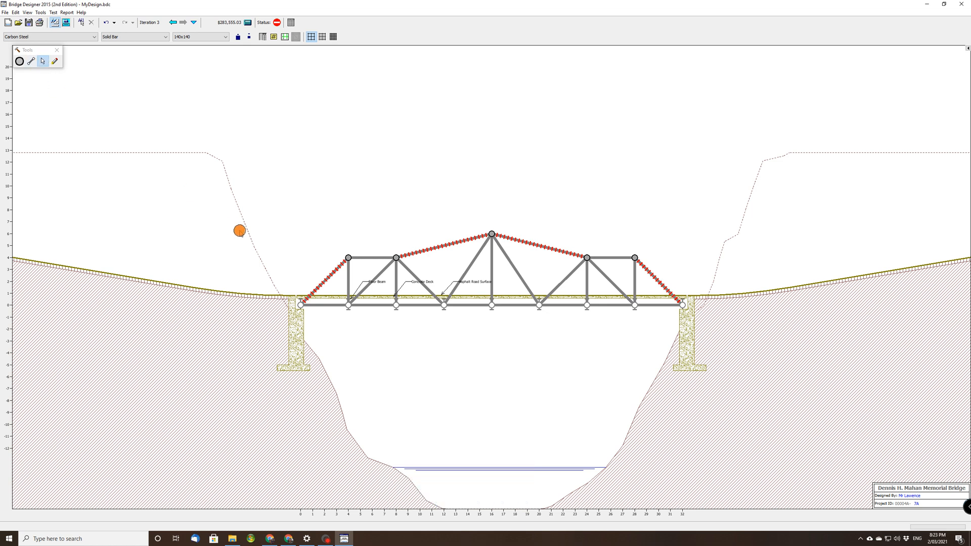
Select all the truss members together and increase their solid bar size to 160x160.
left_click_drag(241, 181, 788, 378)
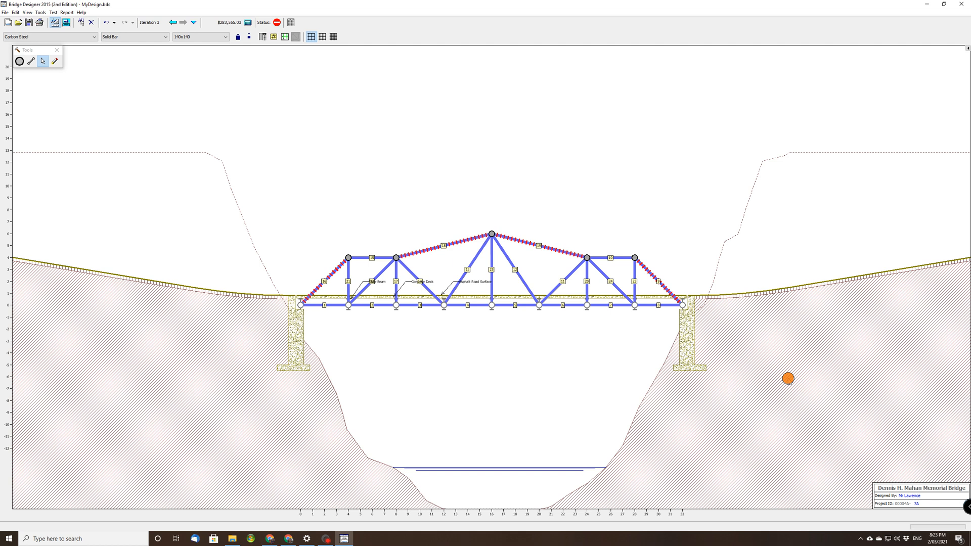
left_click(499, 194)
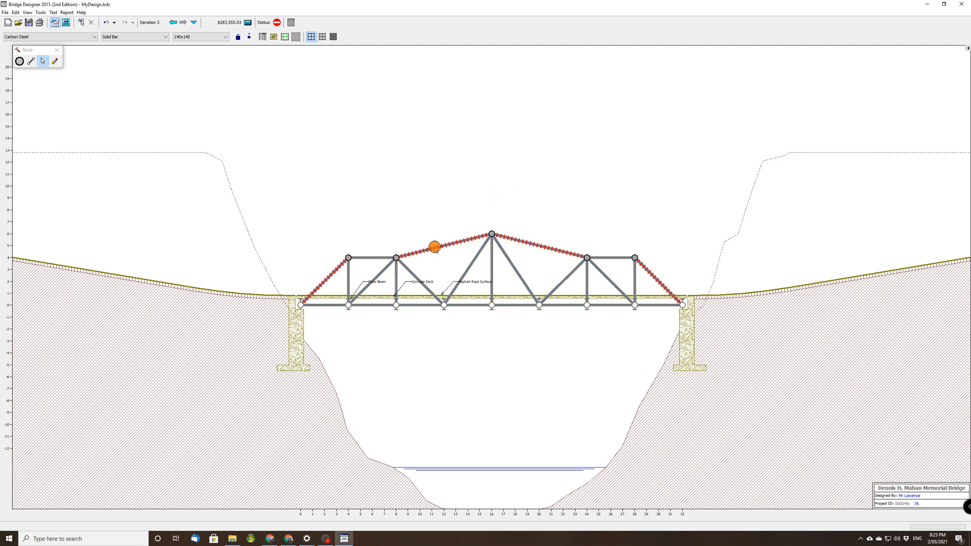
left_click_drag(255, 185, 763, 357)
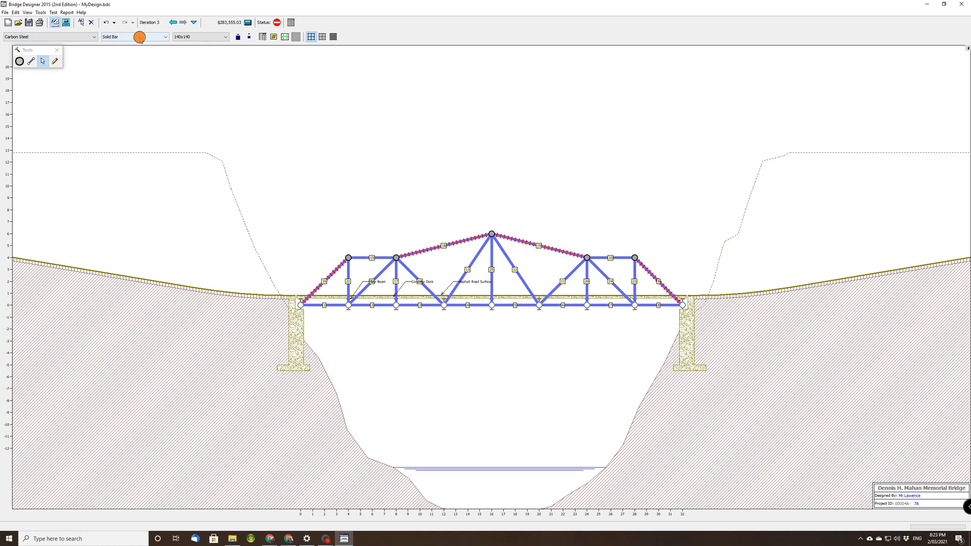
left_click(217, 37)
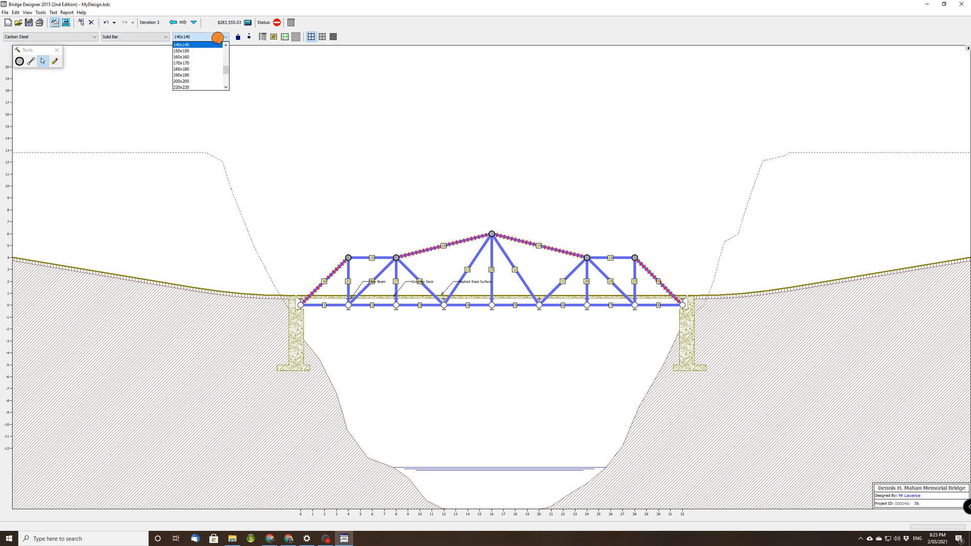
left_click(217, 37)
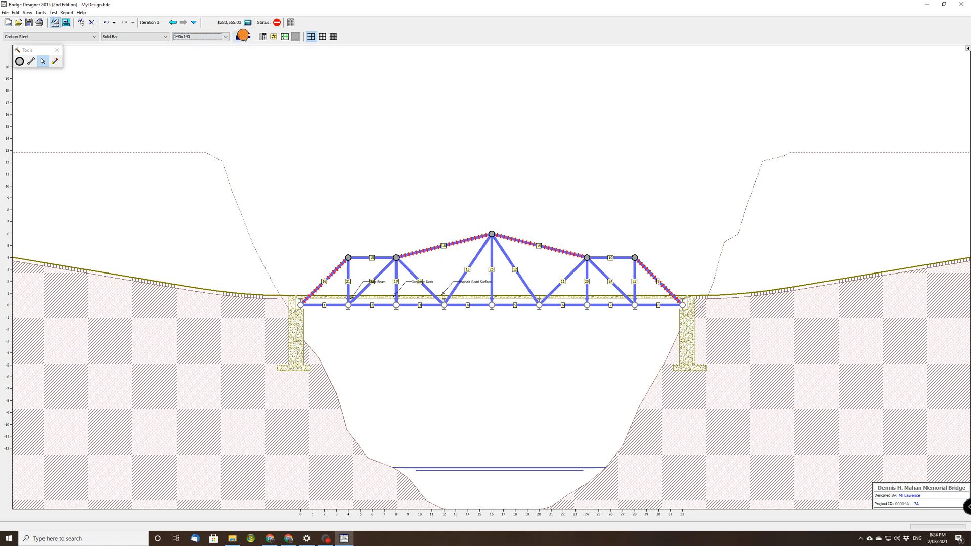
left_click(238, 36)
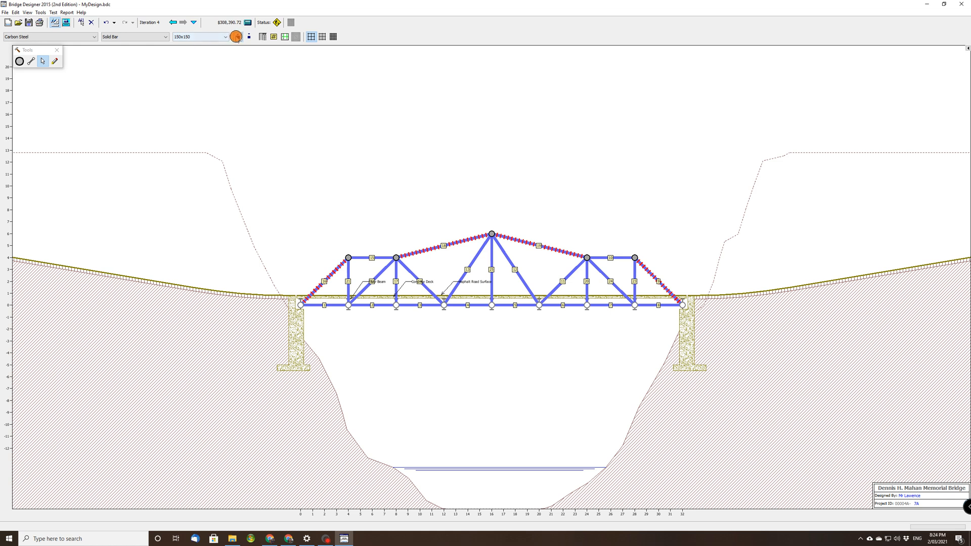
left_click(238, 36)
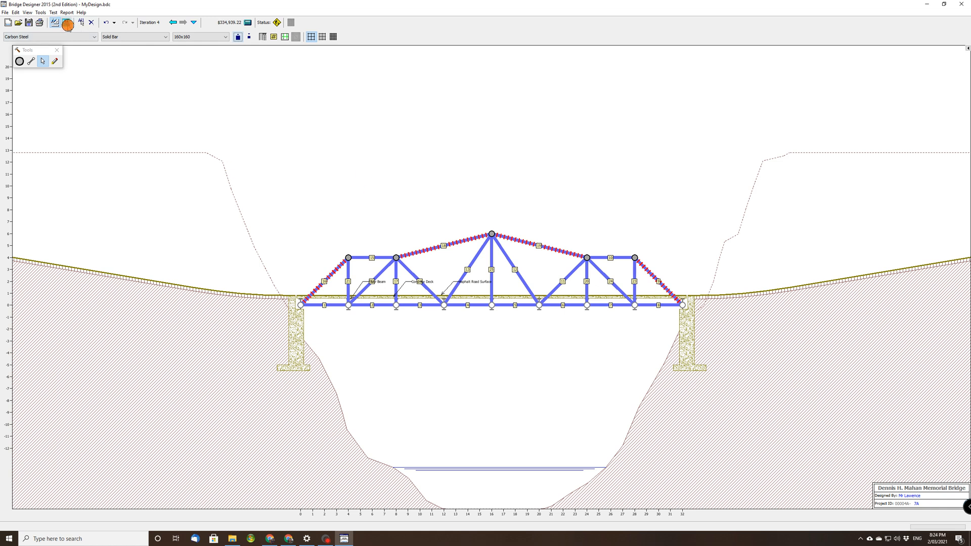
Rerun the load test on the resized truss, return to the drawing board, and leave all members unselected.
left_click(67, 22)
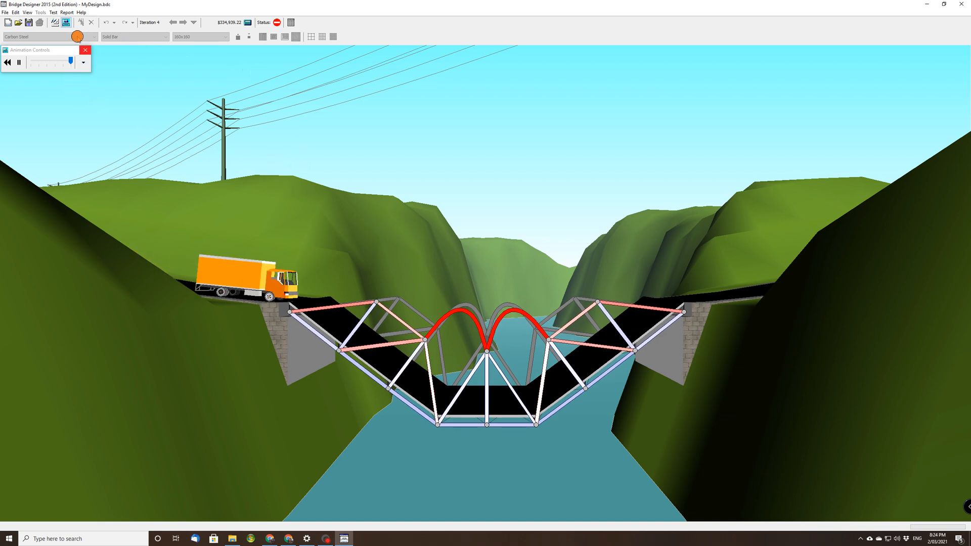
left_click(57, 23)
left_click(308, 204)
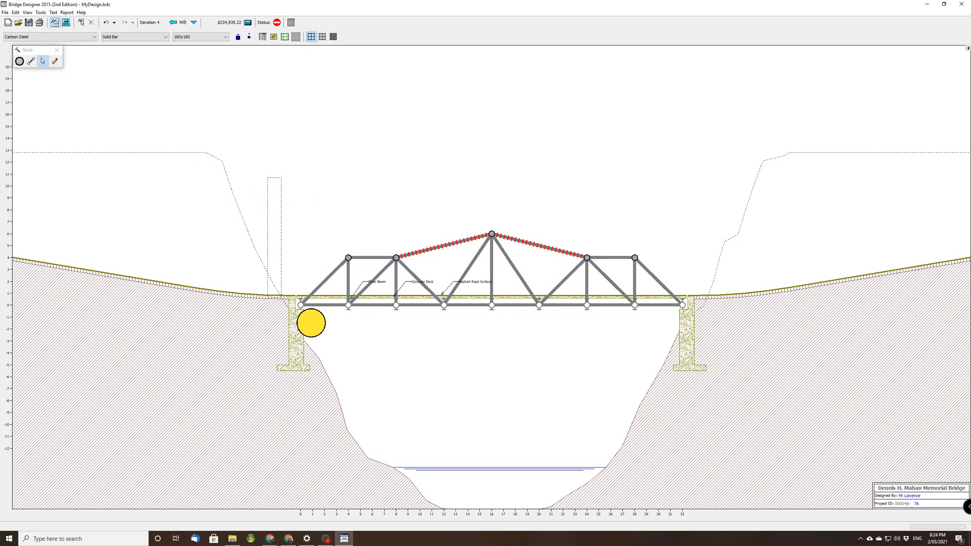
left_click_drag(738, 360, 736, 360)
left_click(403, 182)
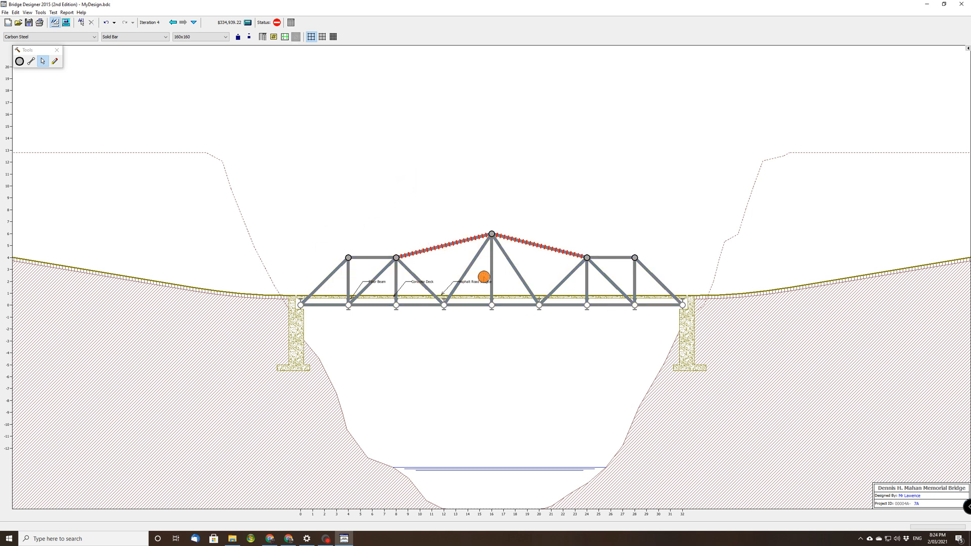
Increase the two red top members sloping from the peak joint to 190x190, rerun the load test, and return to the drawing board.
left_click(460, 242)
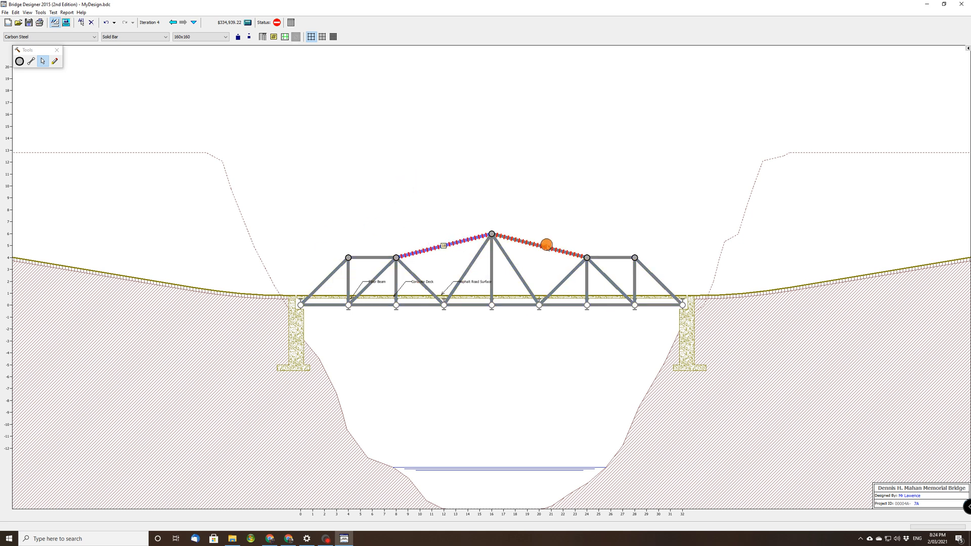
left_click(545, 246, "ctrl")
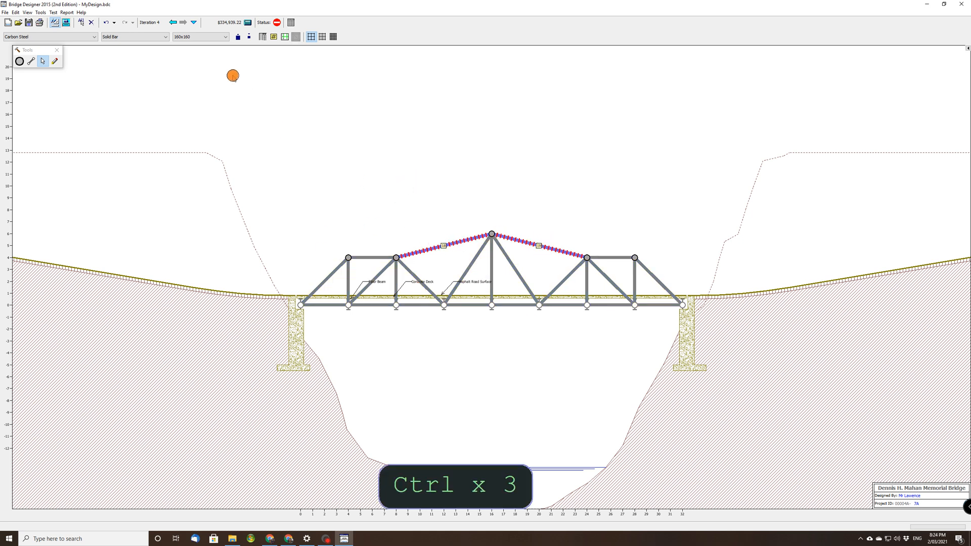
left_click(238, 37)
left_click(238, 37)
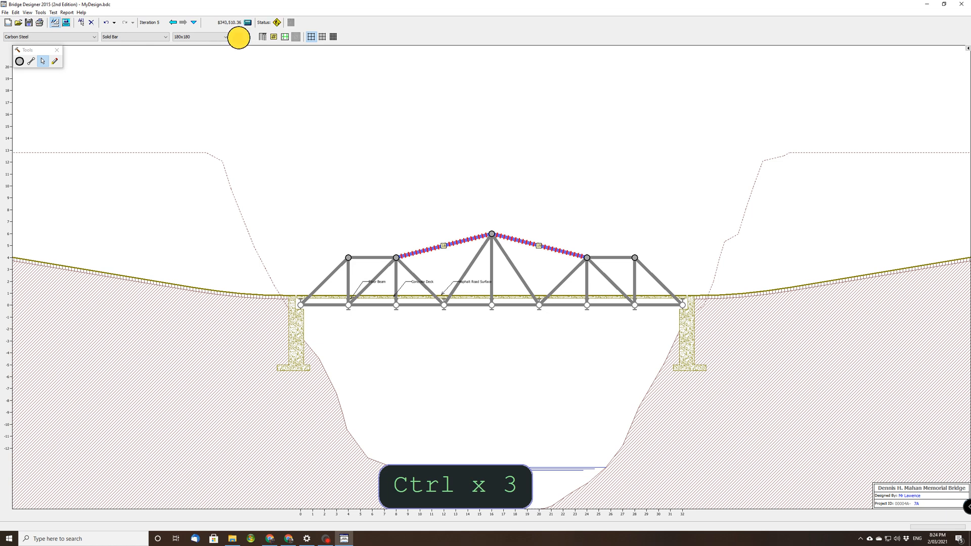
left_click(238, 37)
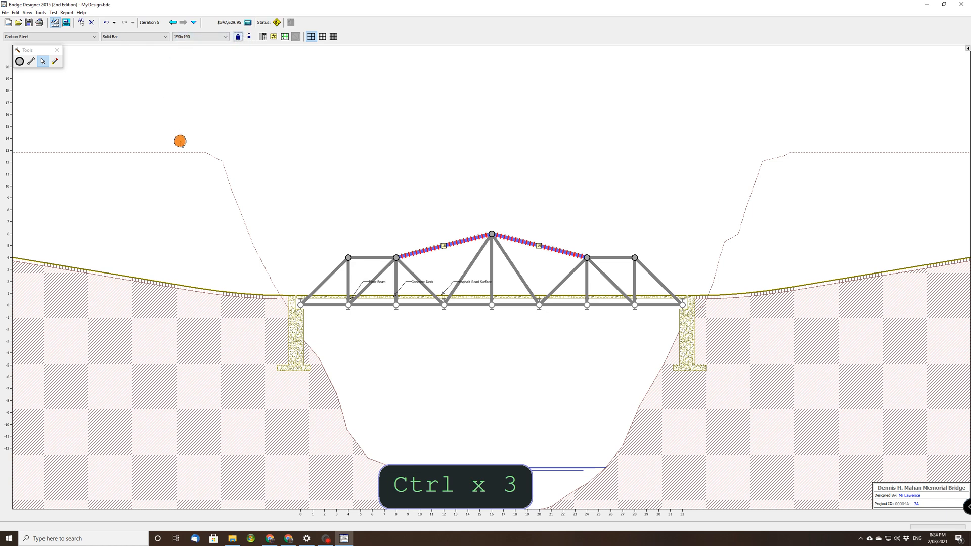
left_click(213, 117)
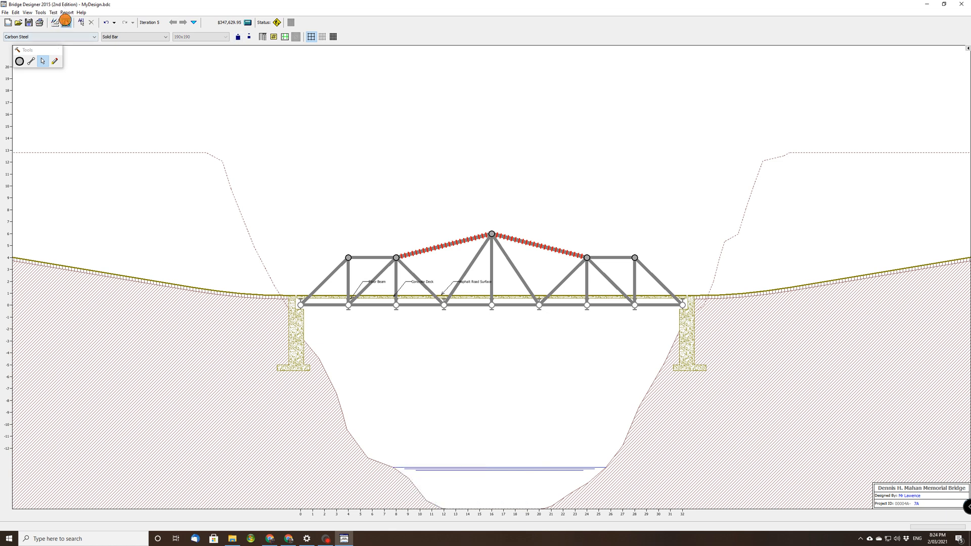
left_click(66, 22)
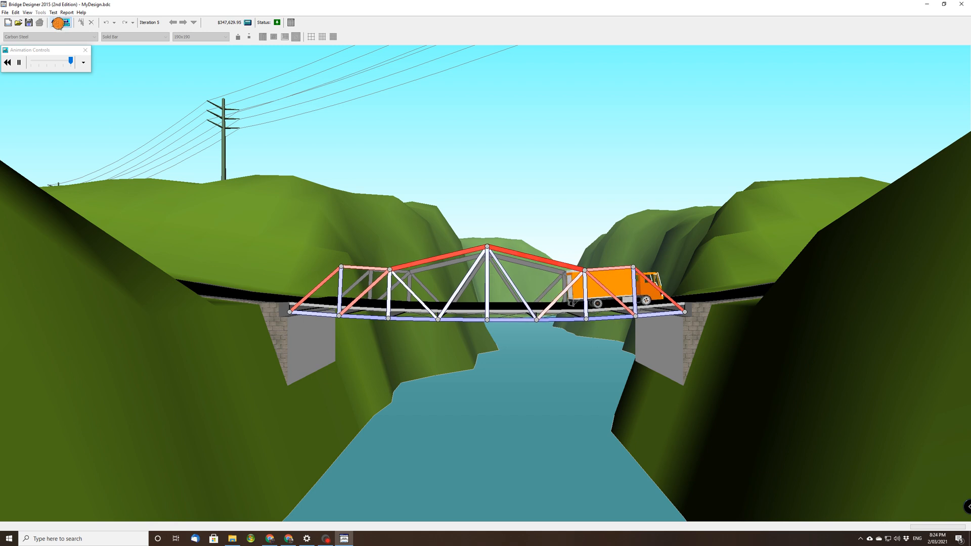
left_click(54, 22)
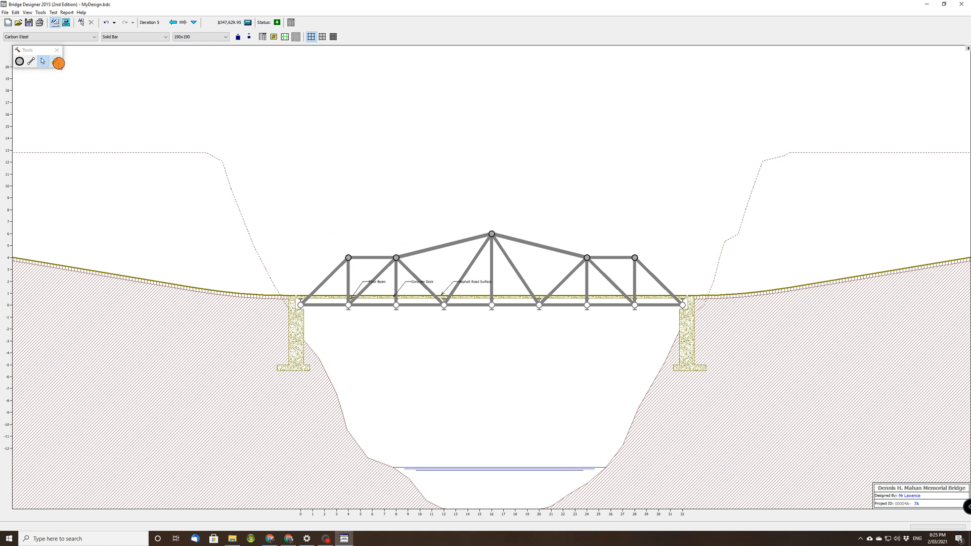
Erase the two sloping top members, the peak joint with its attached members, and the deck-level member between 12 and 16 m.
left_click(55, 61)
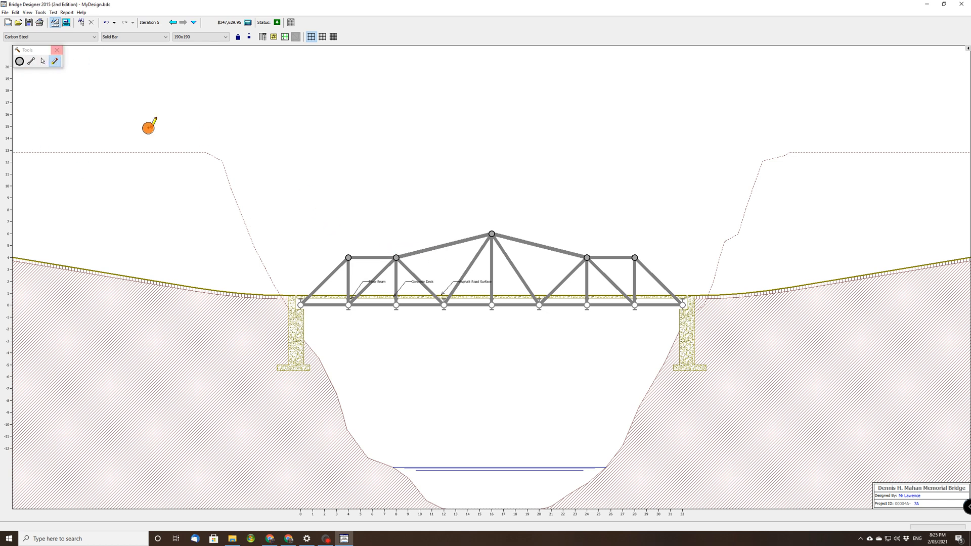
left_click(425, 251)
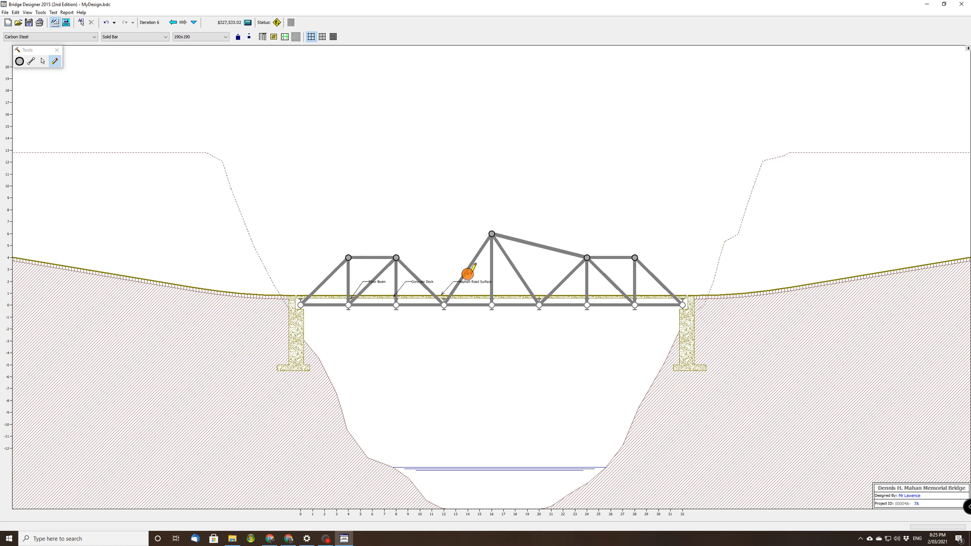
left_click(522, 243)
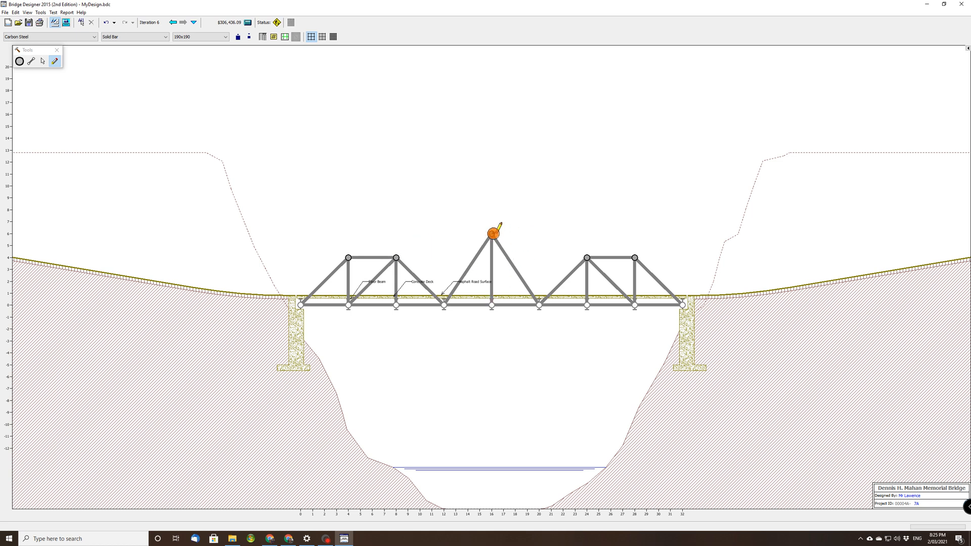
left_click(492, 234)
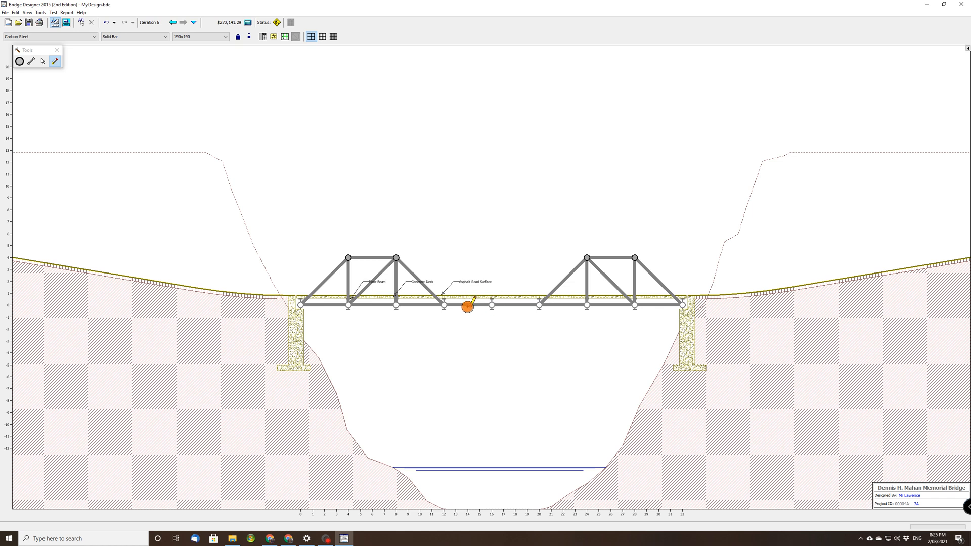
left_click(467, 307)
Select all the remaining truss members together and delete them.
left_click(43, 61)
left_click_drag(182, 149, 716, 372)
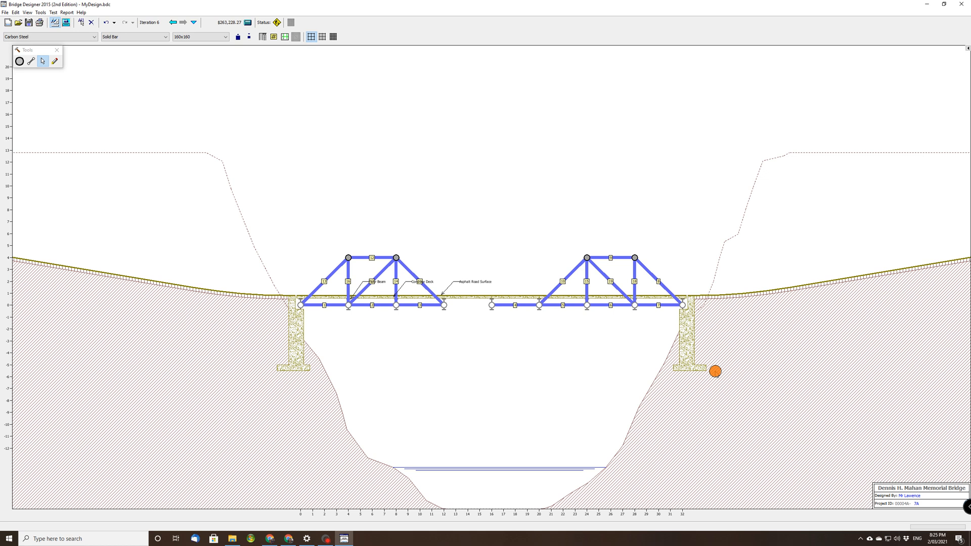
key("Delete")
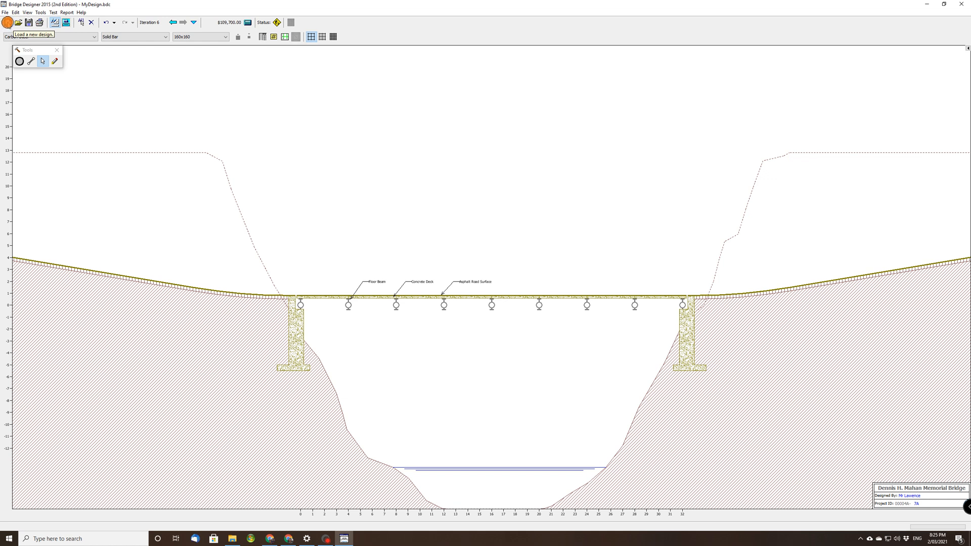
Start a new design without saving the changes, advance past the local contest page, and choose a deck elevation of 12 meters.
left_click(8, 22)
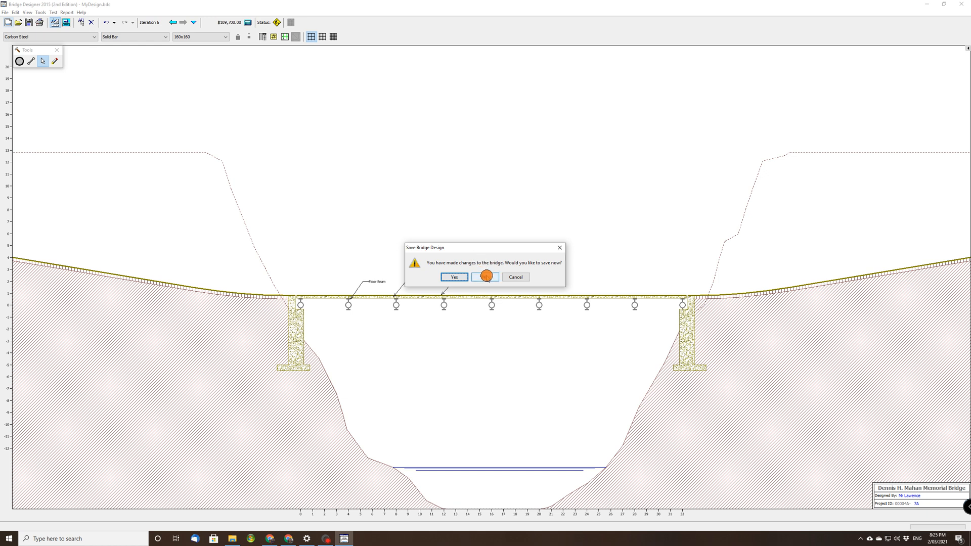
left_click(486, 277)
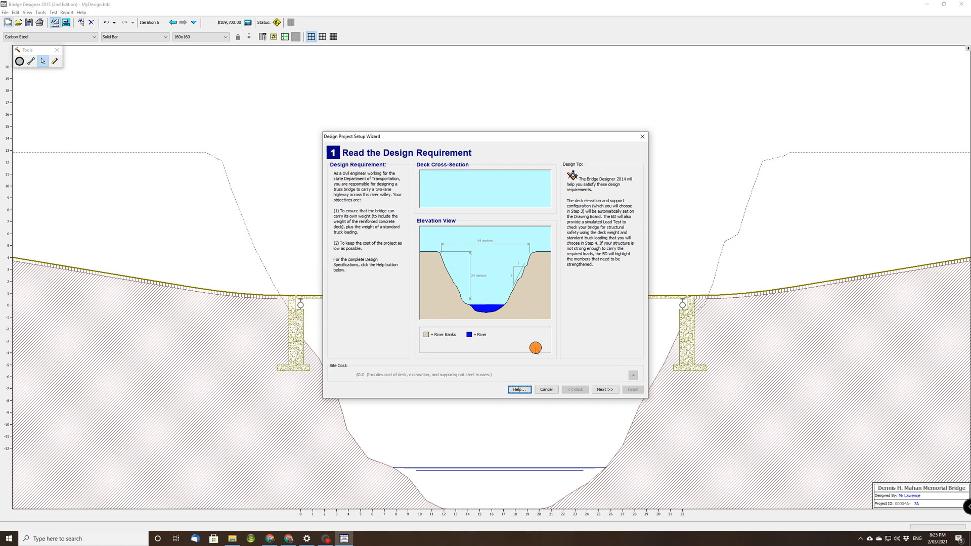
left_click(610, 390)
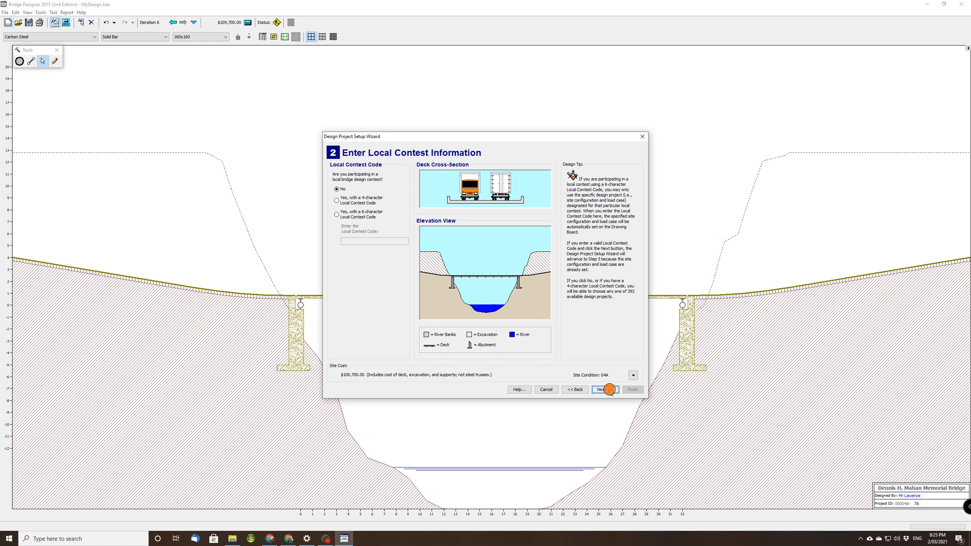
left_click(610, 389)
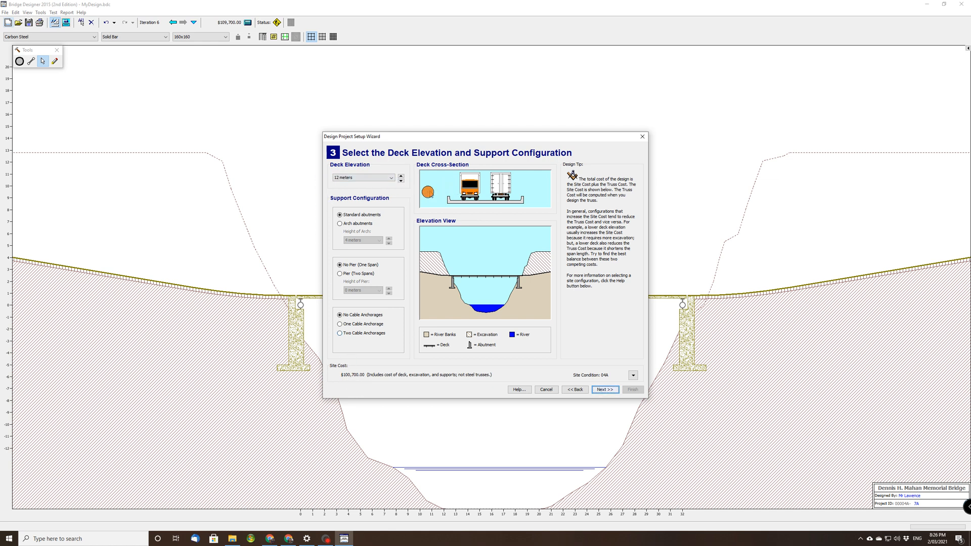
left_click(392, 179)
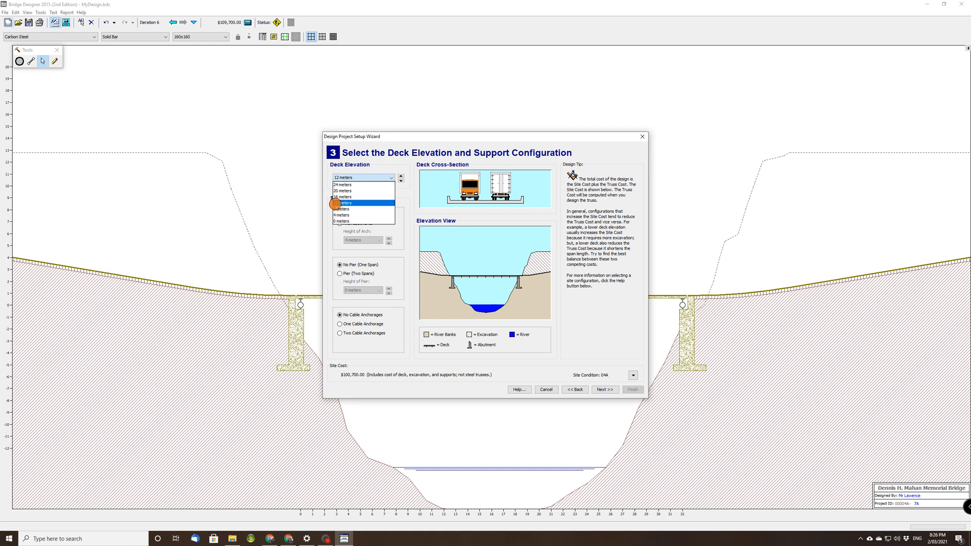
left_click(340, 203)
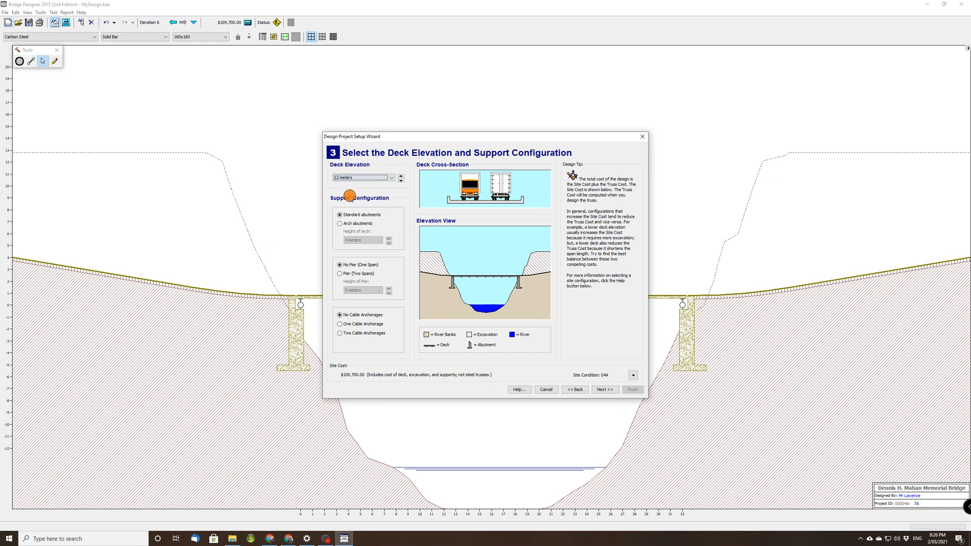